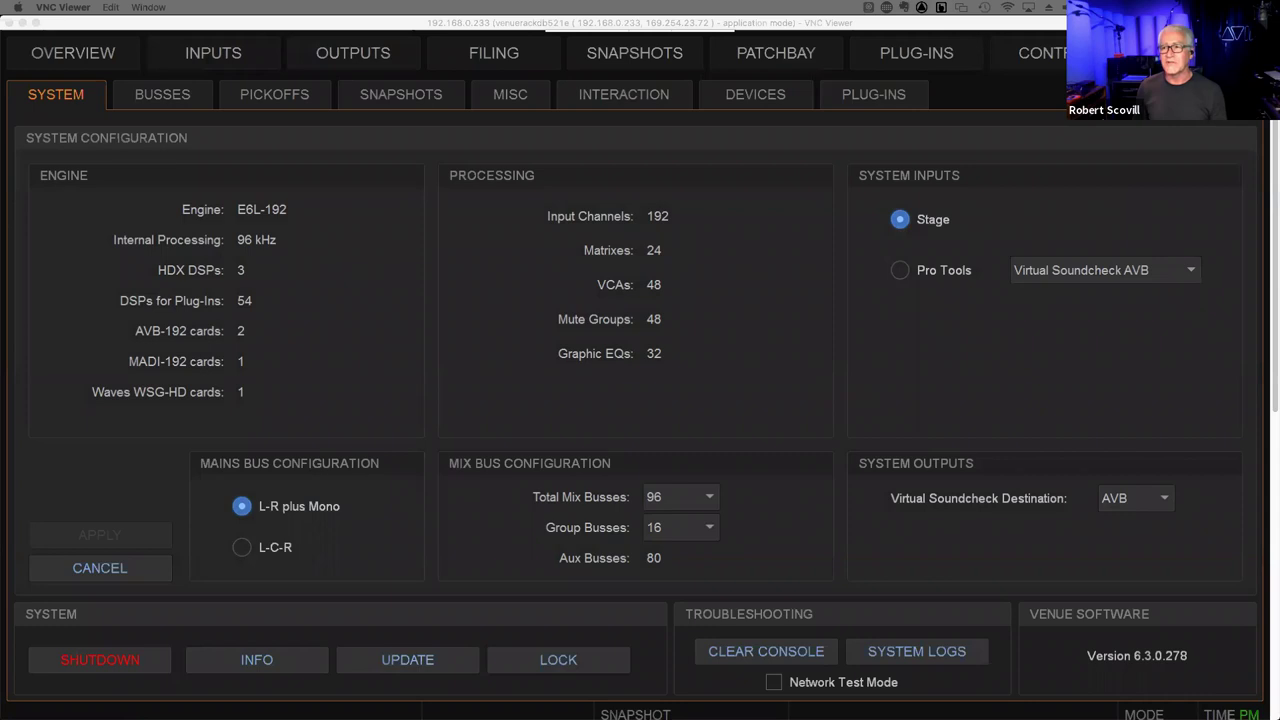
# Step: Examine the available choices for Total Mix Busses and Group Busses in the mix bus configuration
pyautogui.click(680, 497)
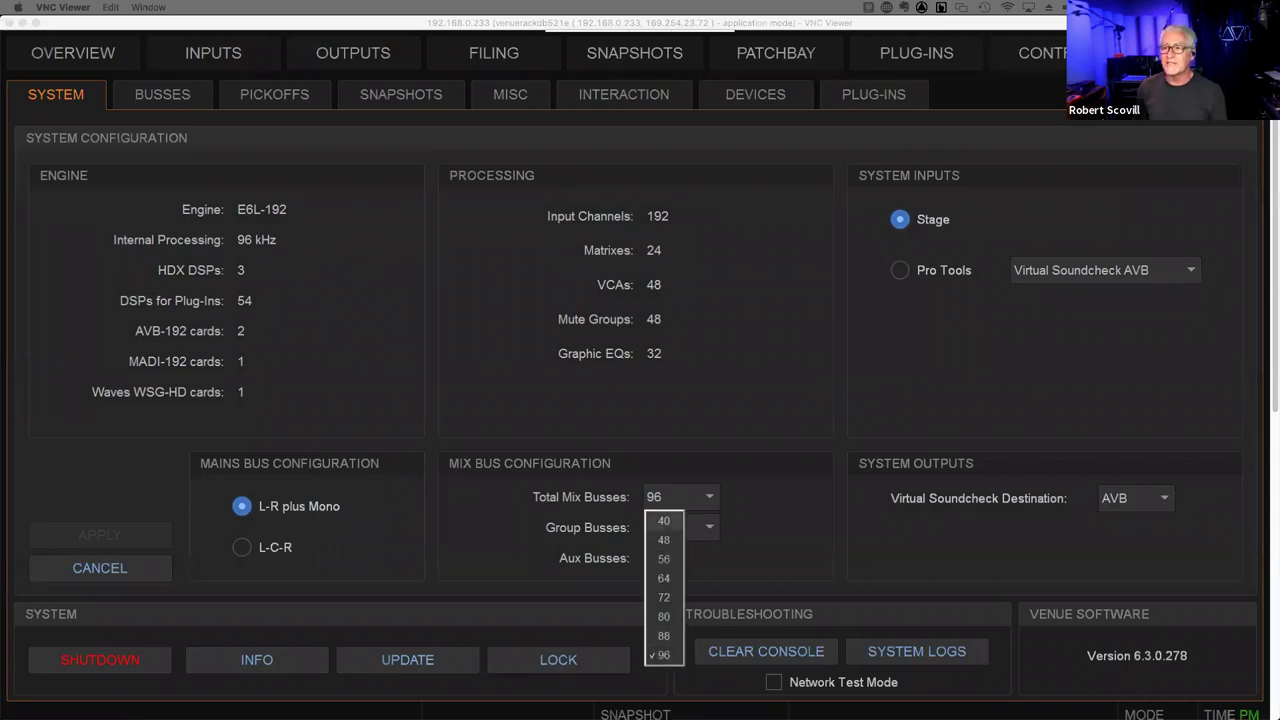
pyautogui.press('Escape')
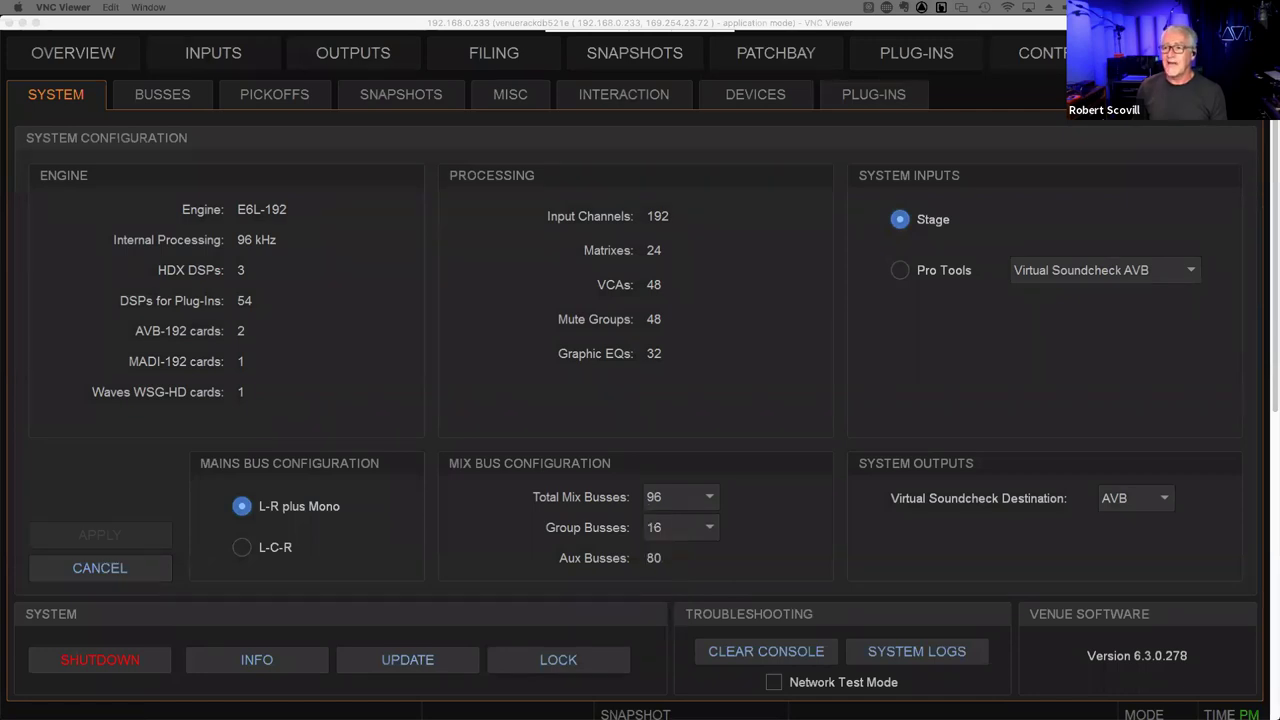
pyautogui.click(680, 527)
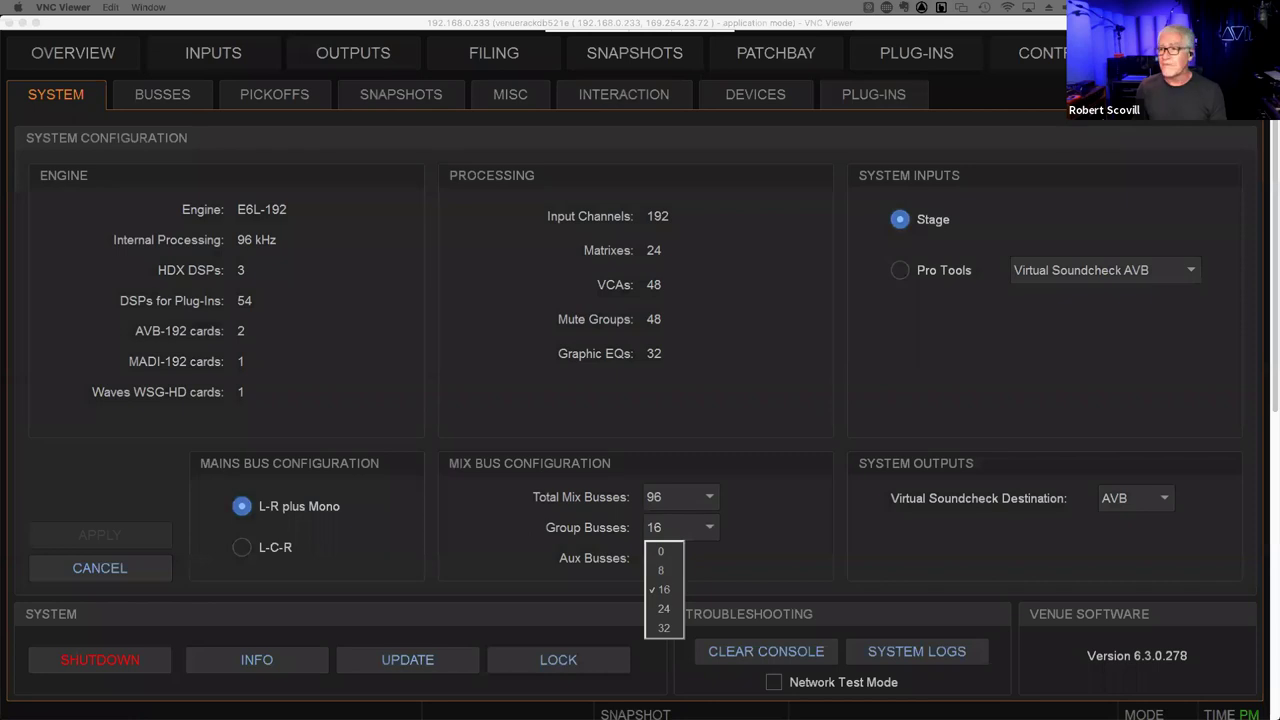
pyautogui.press('Escape')
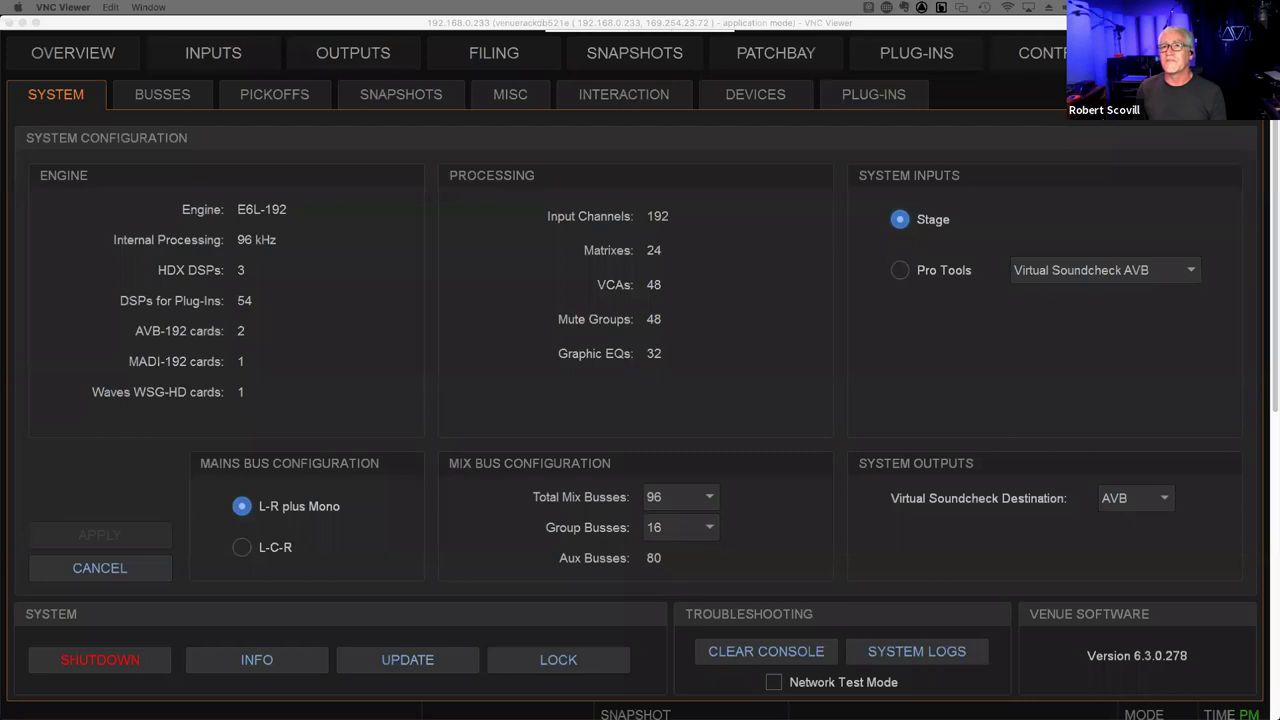
# Step: Select channels 65–72 in the input overview and solo channel 80
pyautogui.click(73, 52)
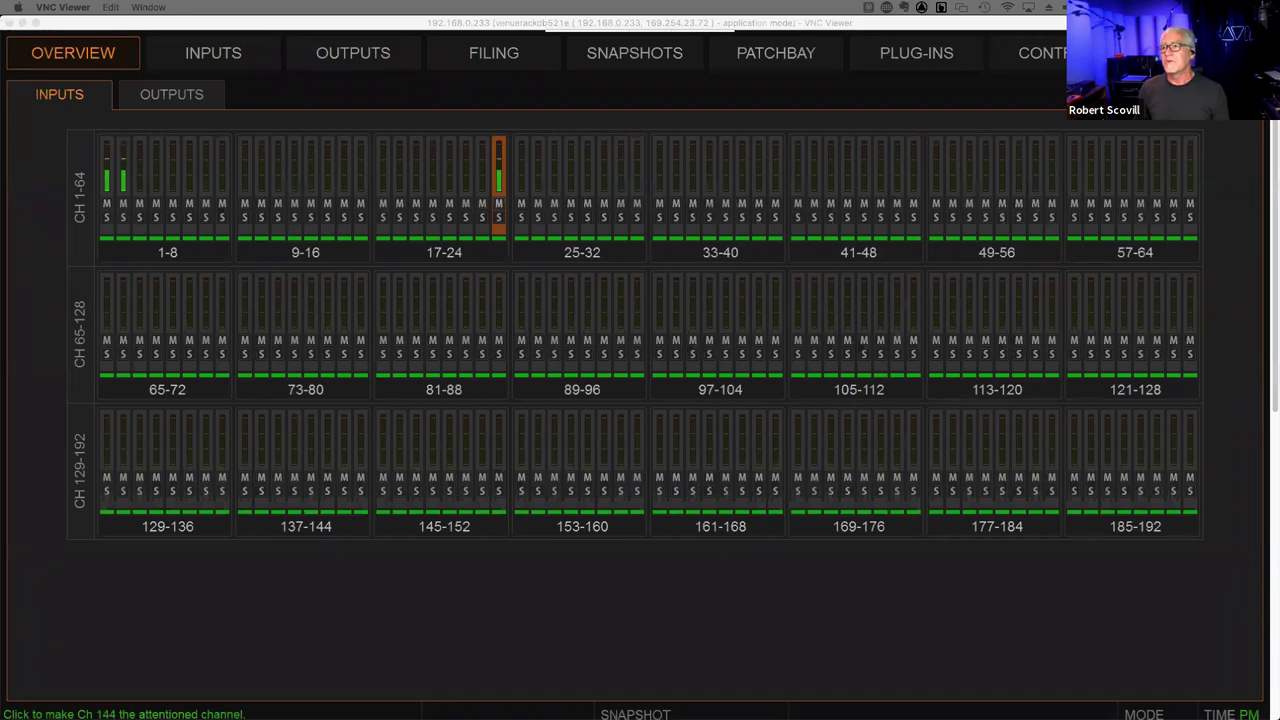
pyautogui.moveTo(106, 300); pyautogui.dragTo(222, 300)
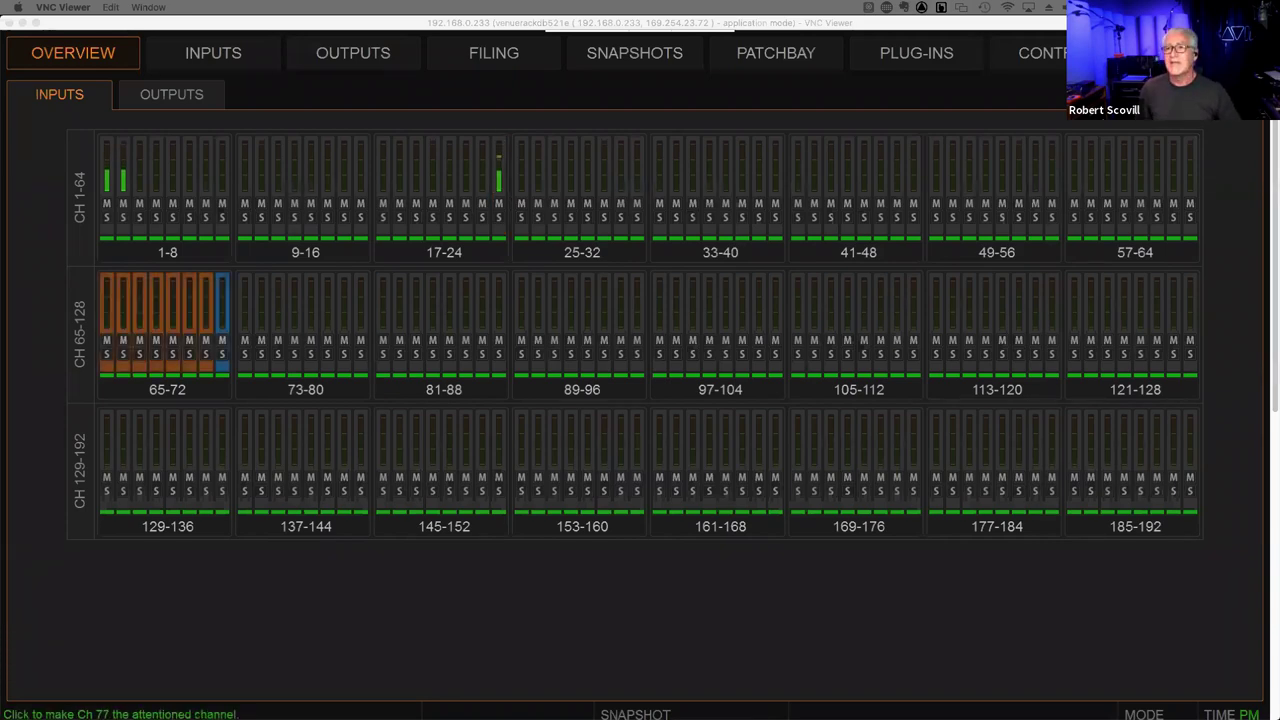
pyautogui.click(361, 354)
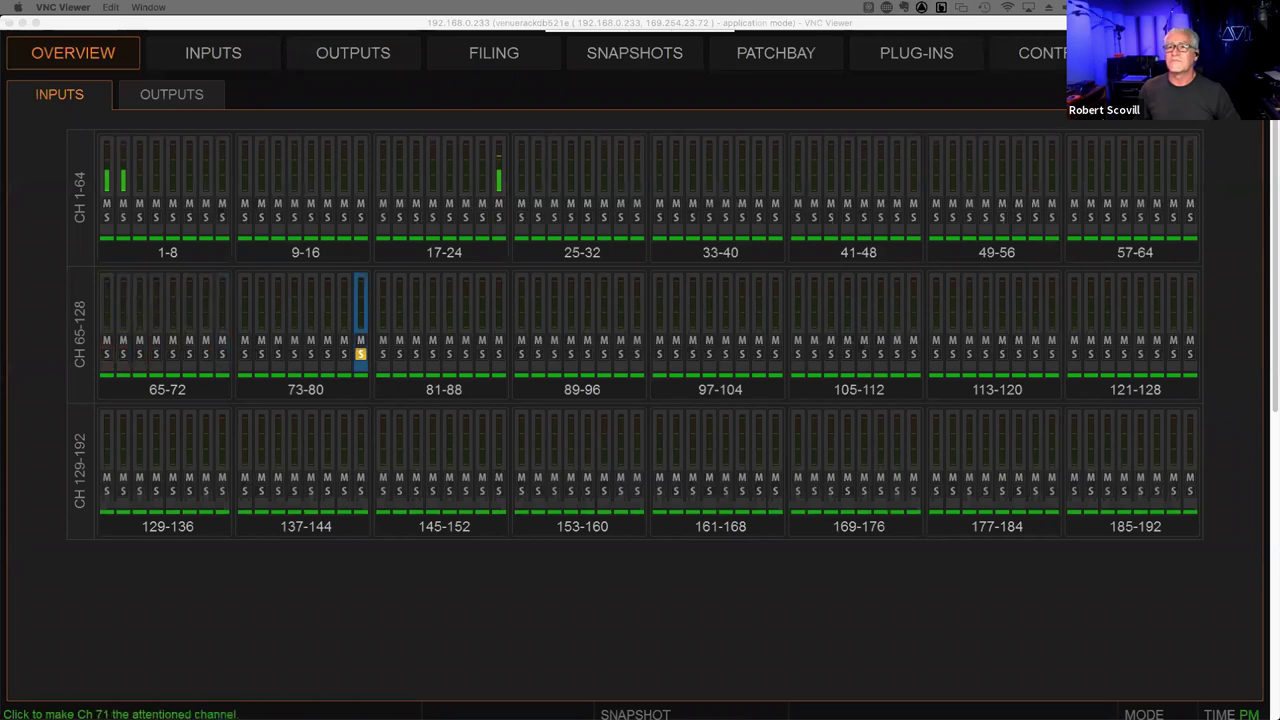
pyautogui.click(107, 300)
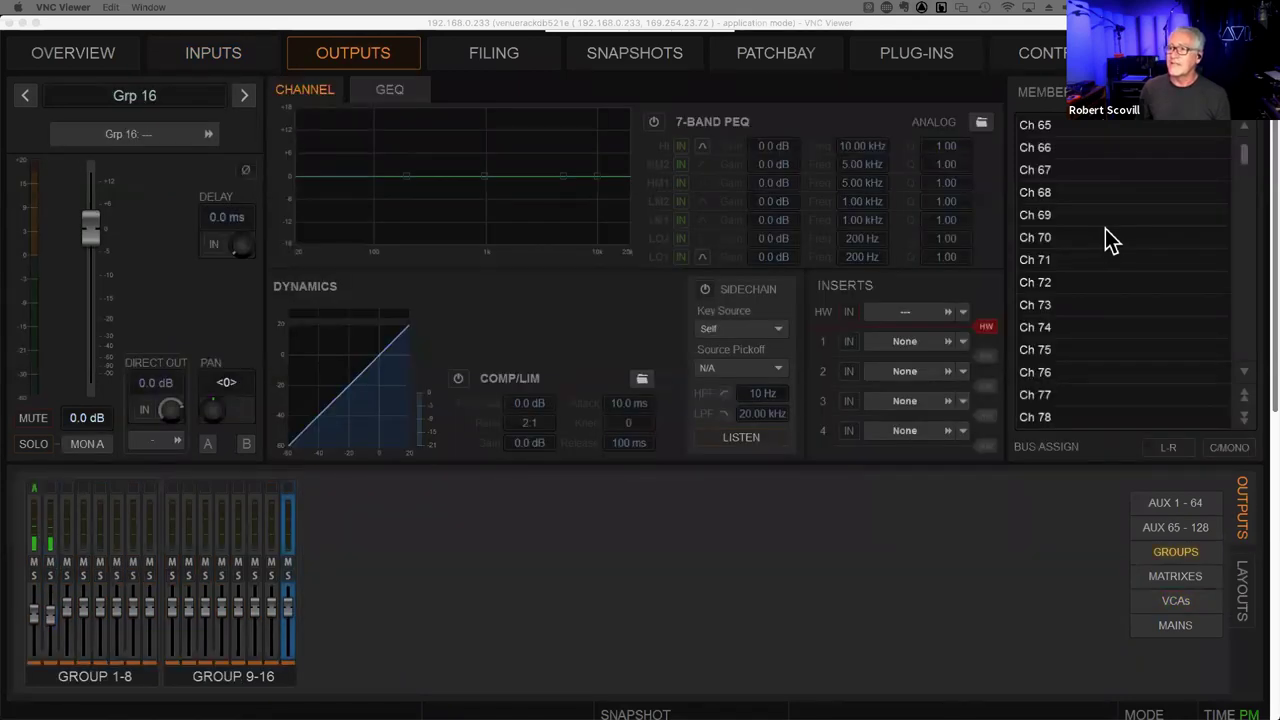
# Step: Examine the member channels of Group 16 and bring up the Events list
pyautogui.scroll(-3, 1110, 240)
pyautogui.scroll(3, 1110, 240)
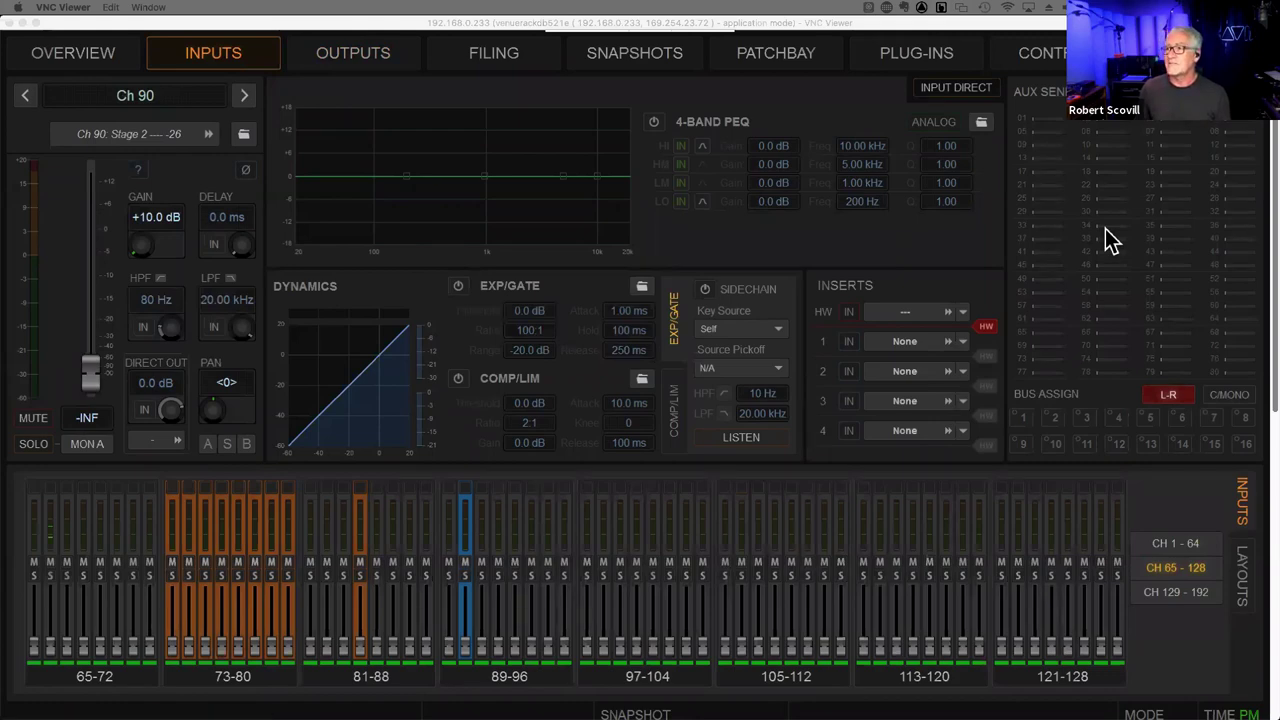
pyautogui.click(1110, 240)
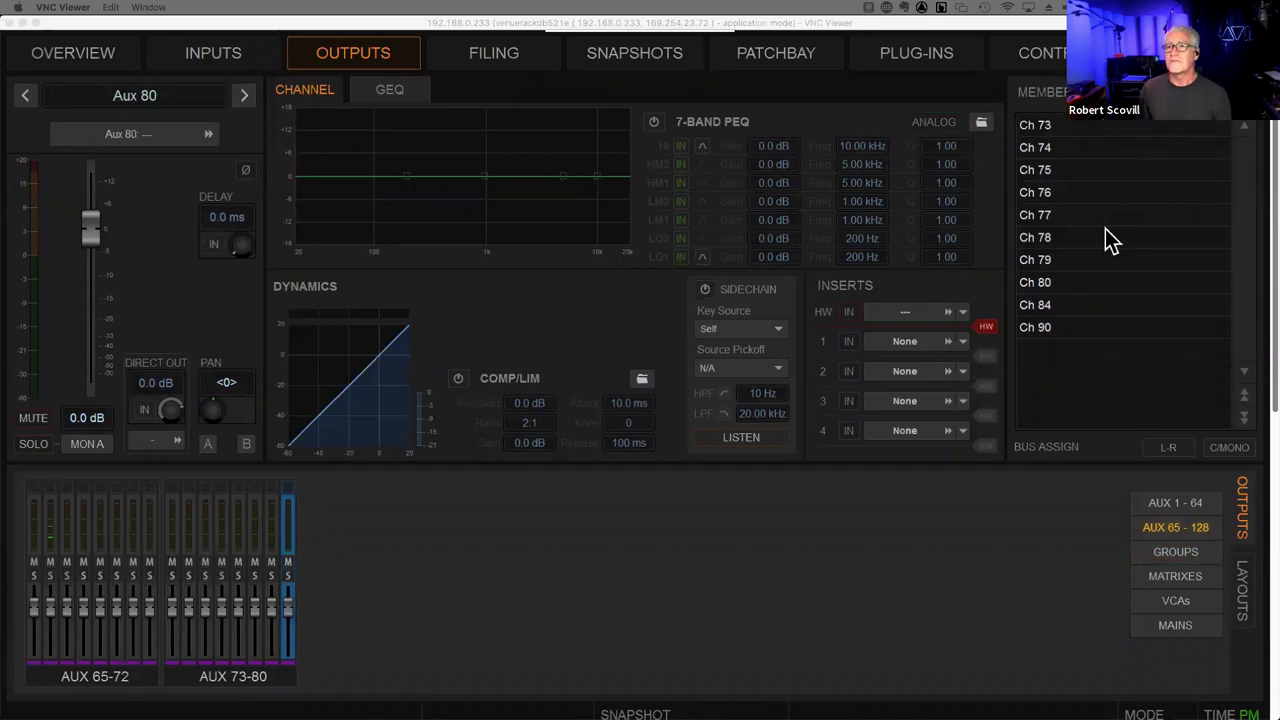
pyautogui.press('F6')
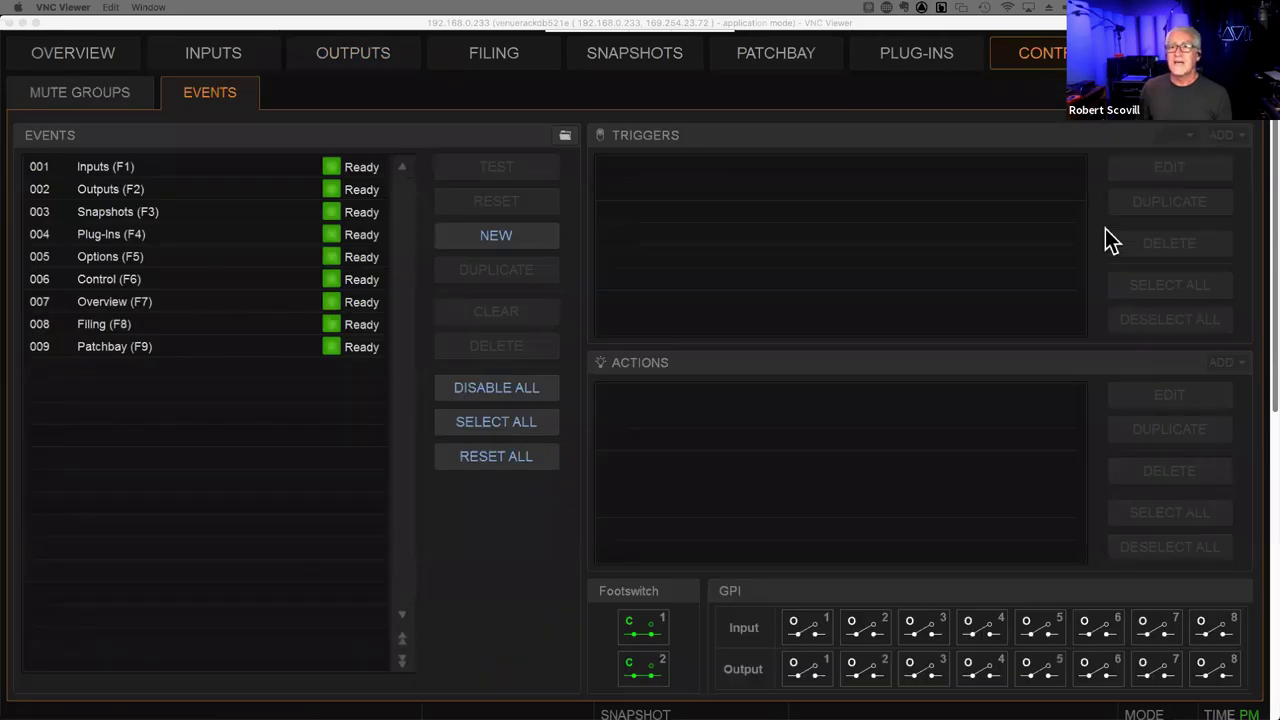
pyautogui.press('F6')
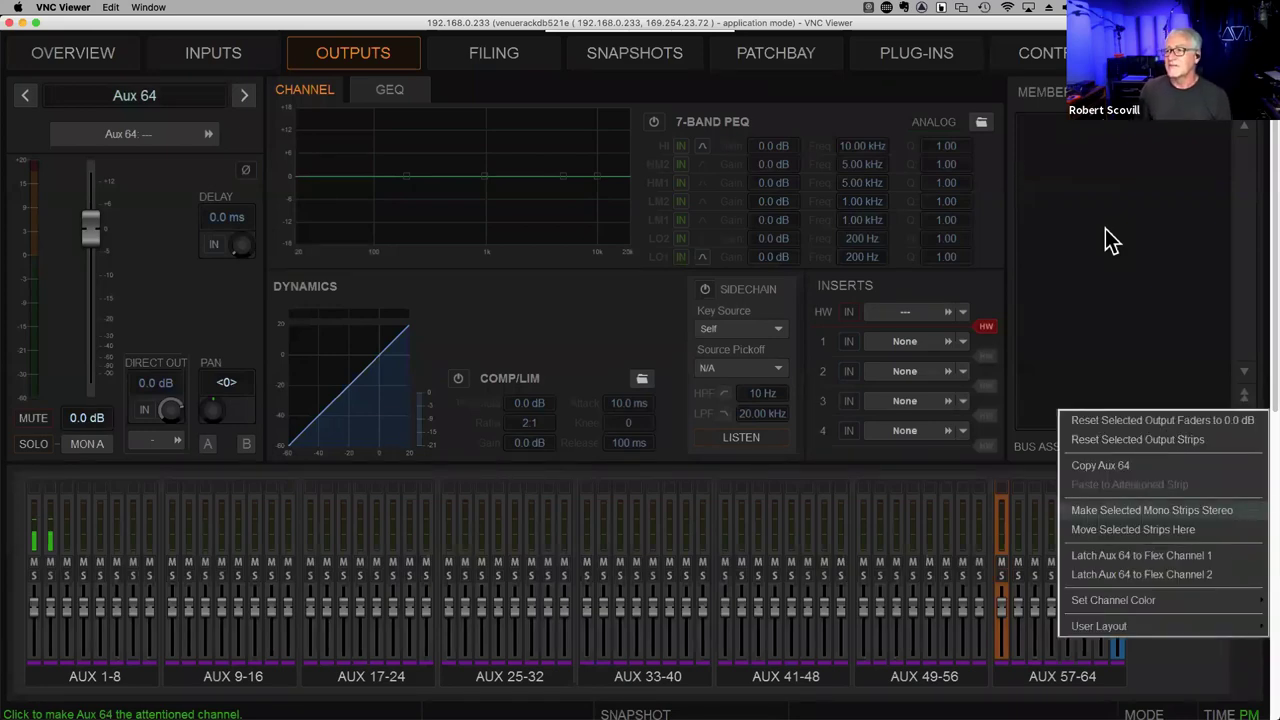
# Step: Make the selected mono strips in the Aux 57–64 bank stereo
pyautogui.click(1152, 510)
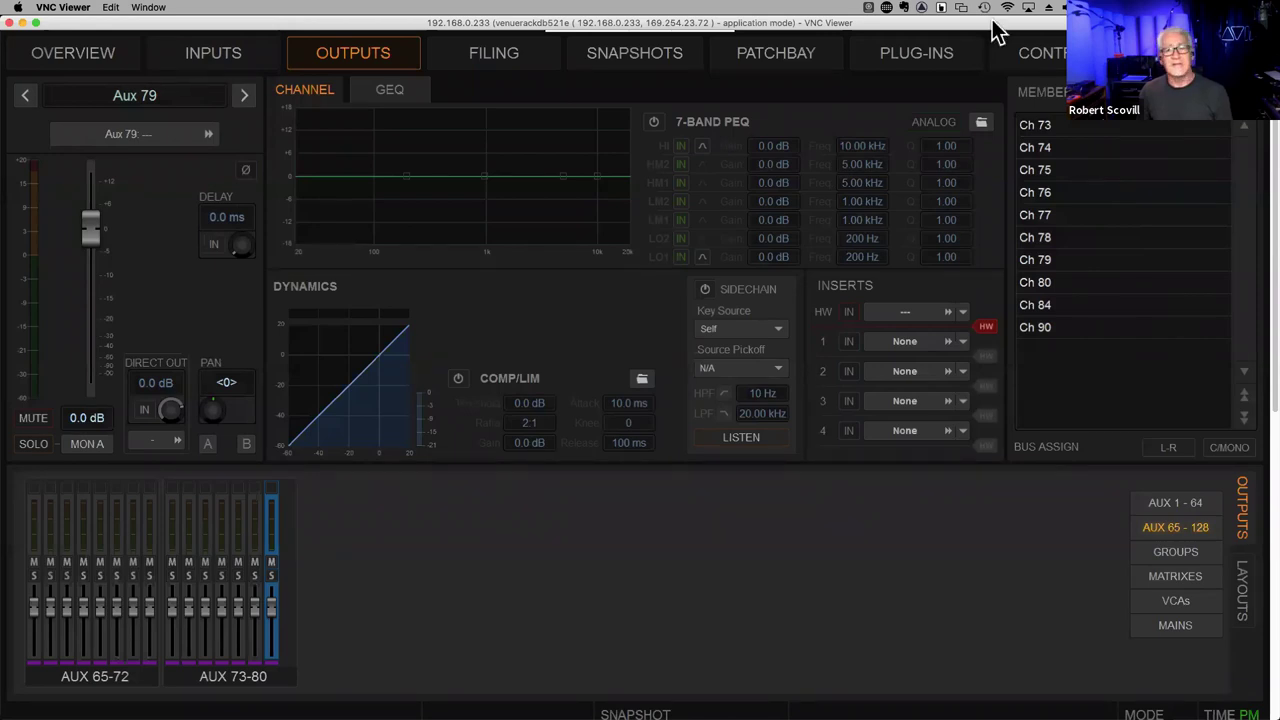
# Step: Move the VNC Viewer window to uncover the Members controls and view the Replace with Mix from choices for Aux 79
pyautogui.moveTo(994, 29); pyautogui.dragTo(953, 24)
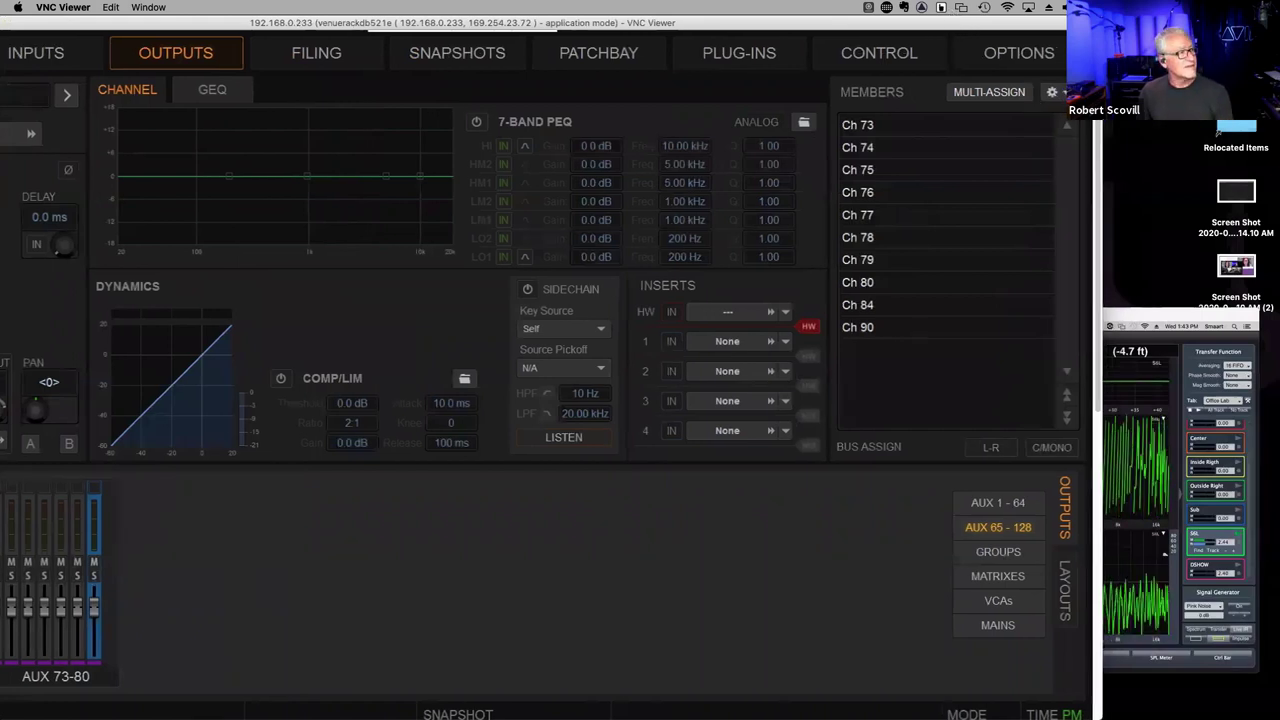
pyautogui.click(1051, 91)
pyautogui.moveTo(996, 113)
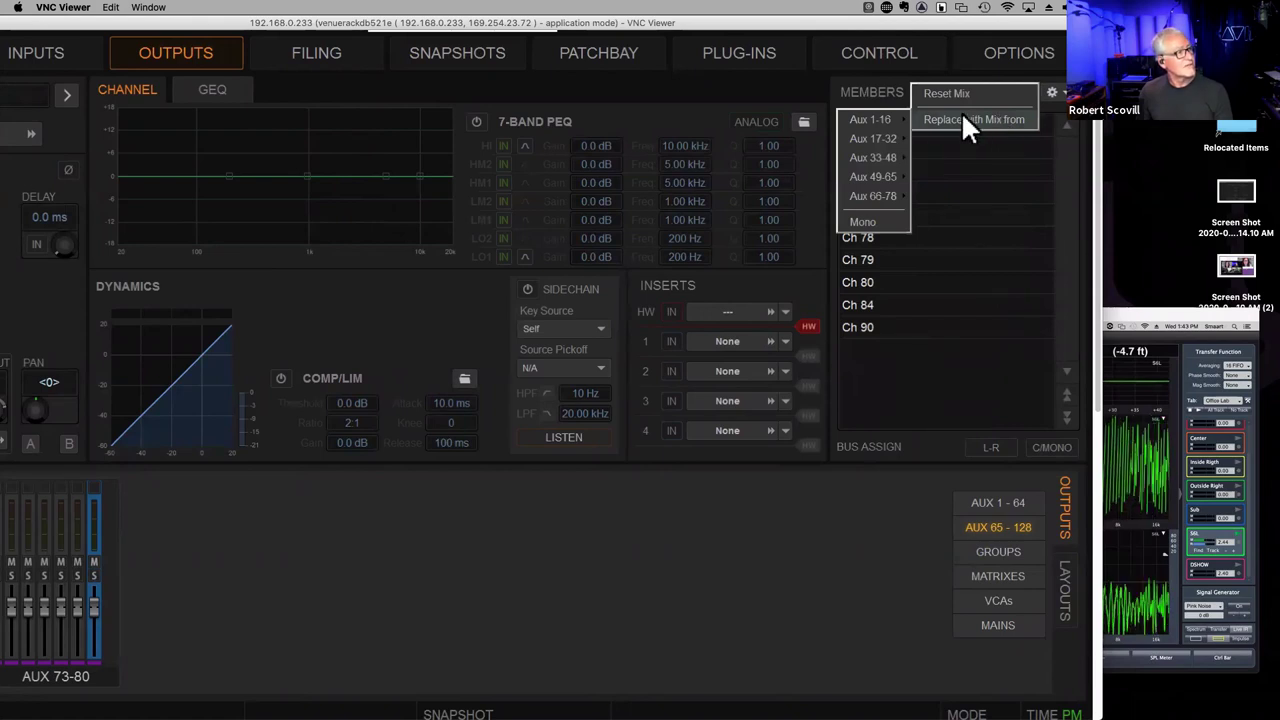
pyautogui.click(244, 546)
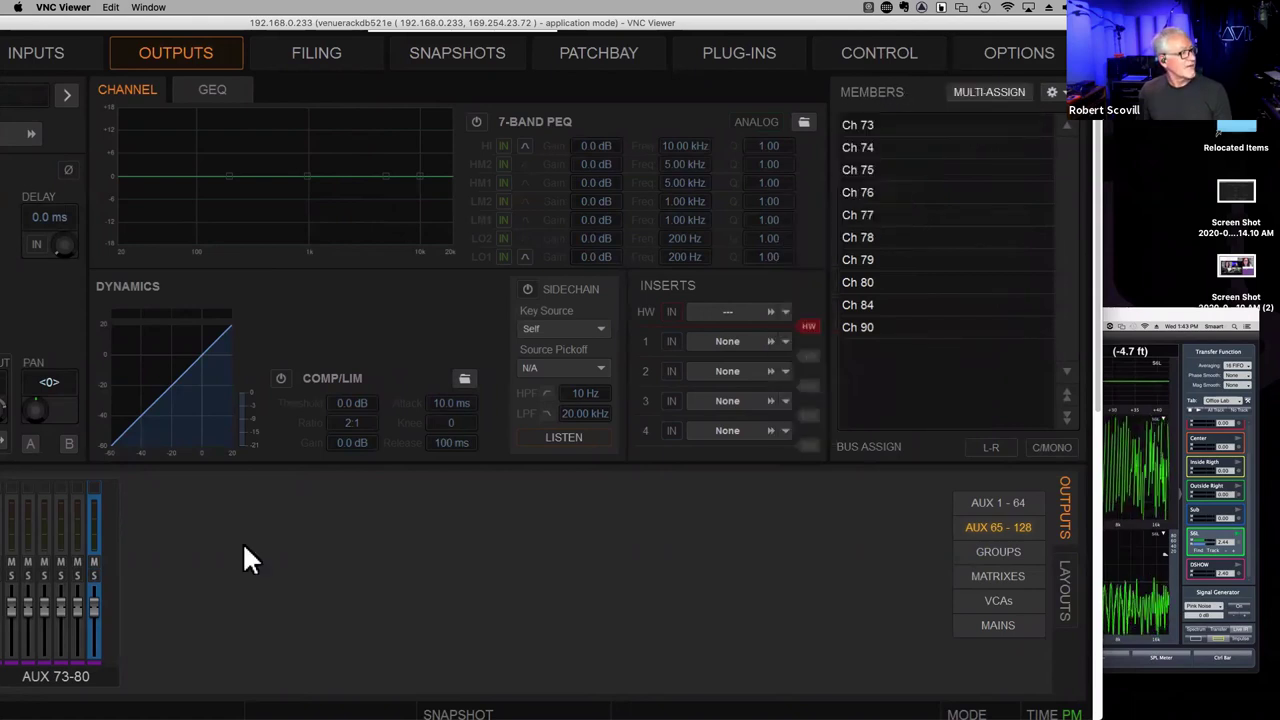
# Step: Replace the mix of Aux 77 with the mix from Aux 79 and move the viewer window back
pyautogui.click(68, 629)
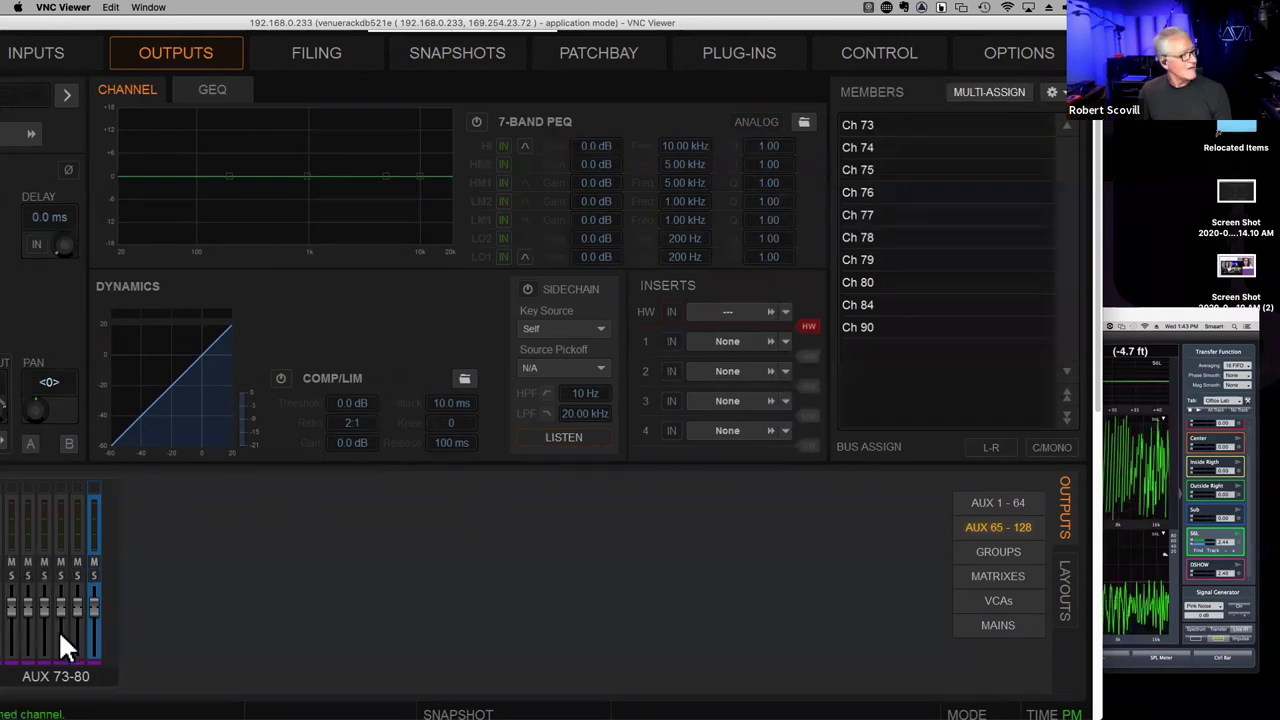
pyautogui.click(60, 630)
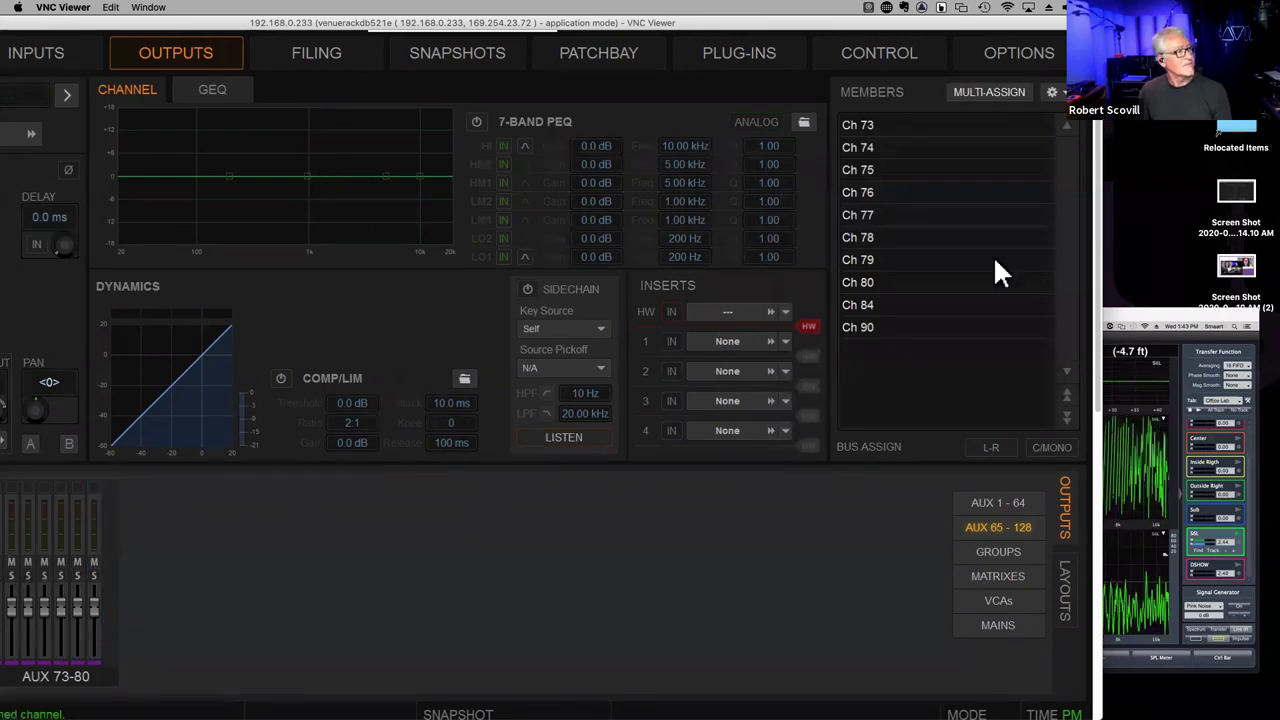
pyautogui.click(1060, 96)
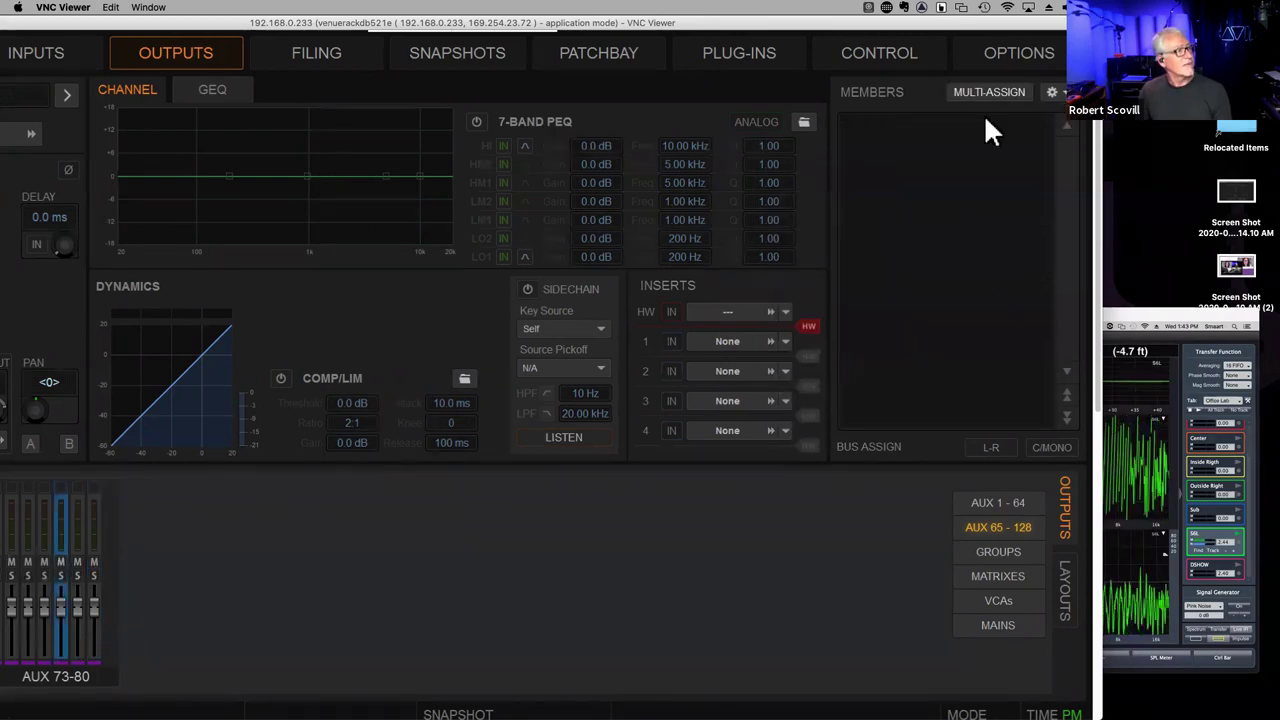
pyautogui.moveTo(877, 196)
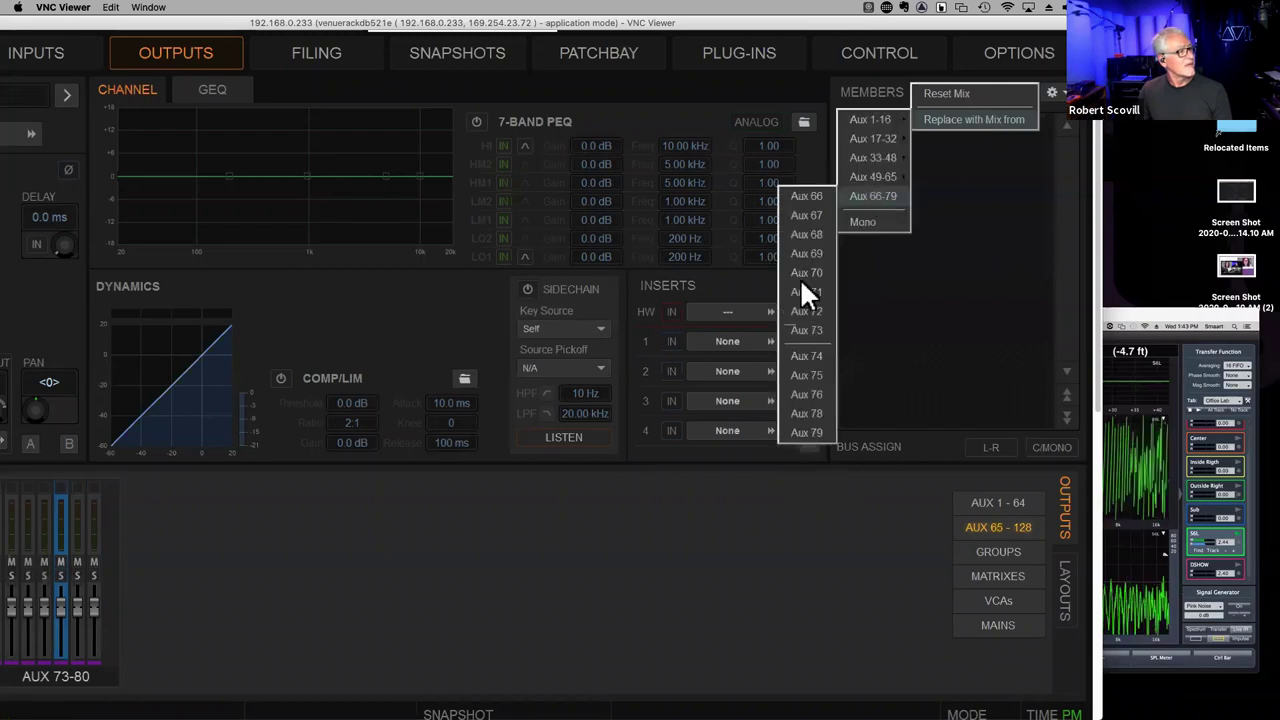
pyautogui.click(802, 430)
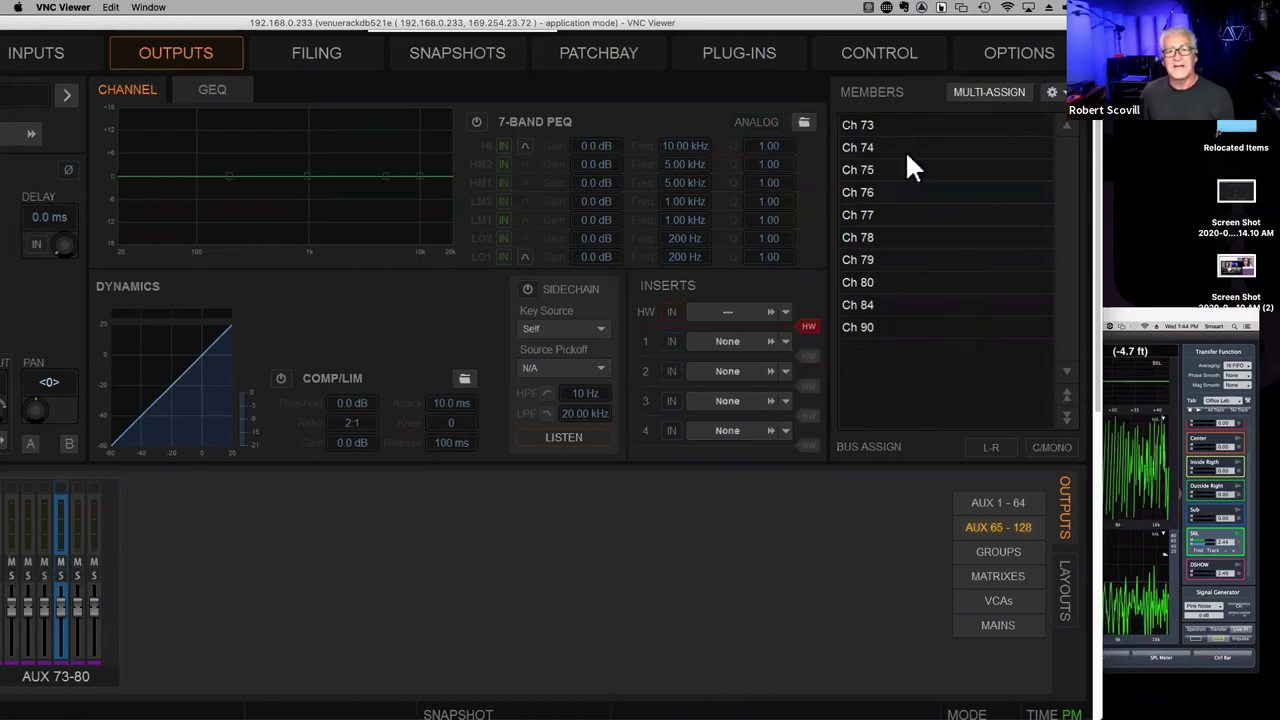
pyautogui.moveTo(762, 22); pyautogui.dragTo(939, 27)
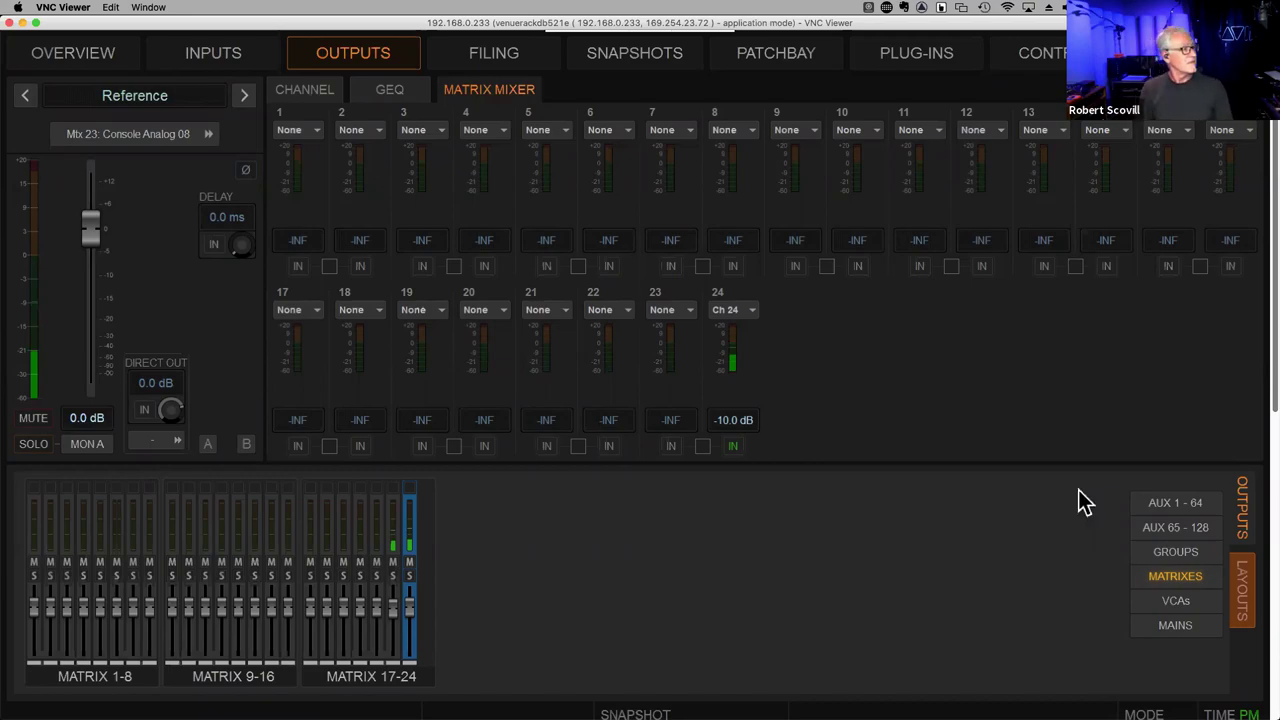
# Step: Switch to the presentation and advance from the agenda to the Audio Sub Masters slide
pyautogui.press('super+Tab')
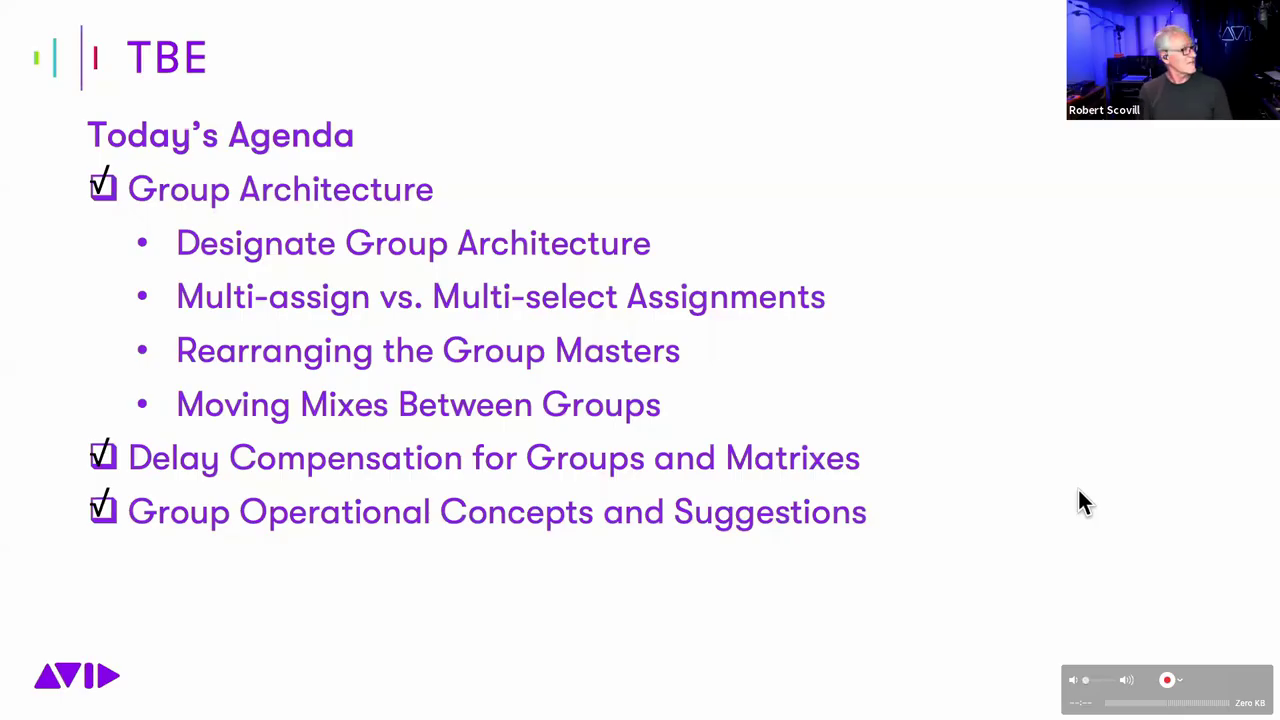
pyautogui.press('Right')
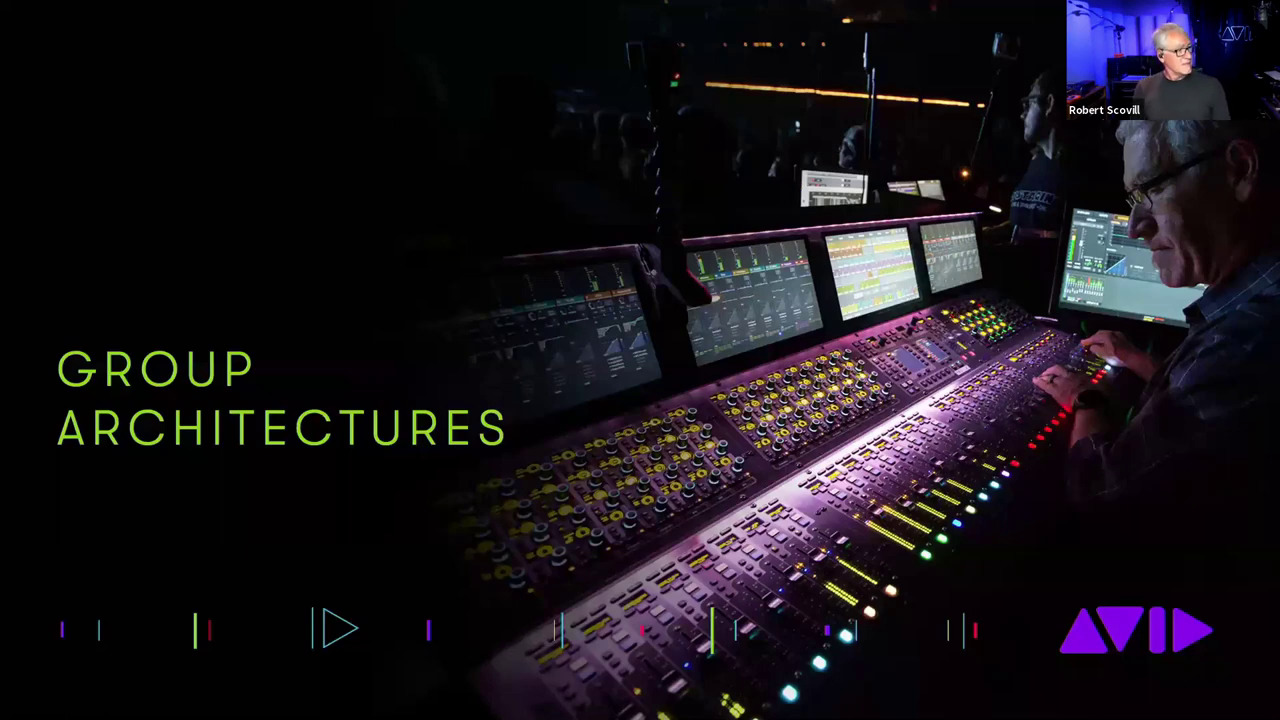
pyautogui.press('Right')
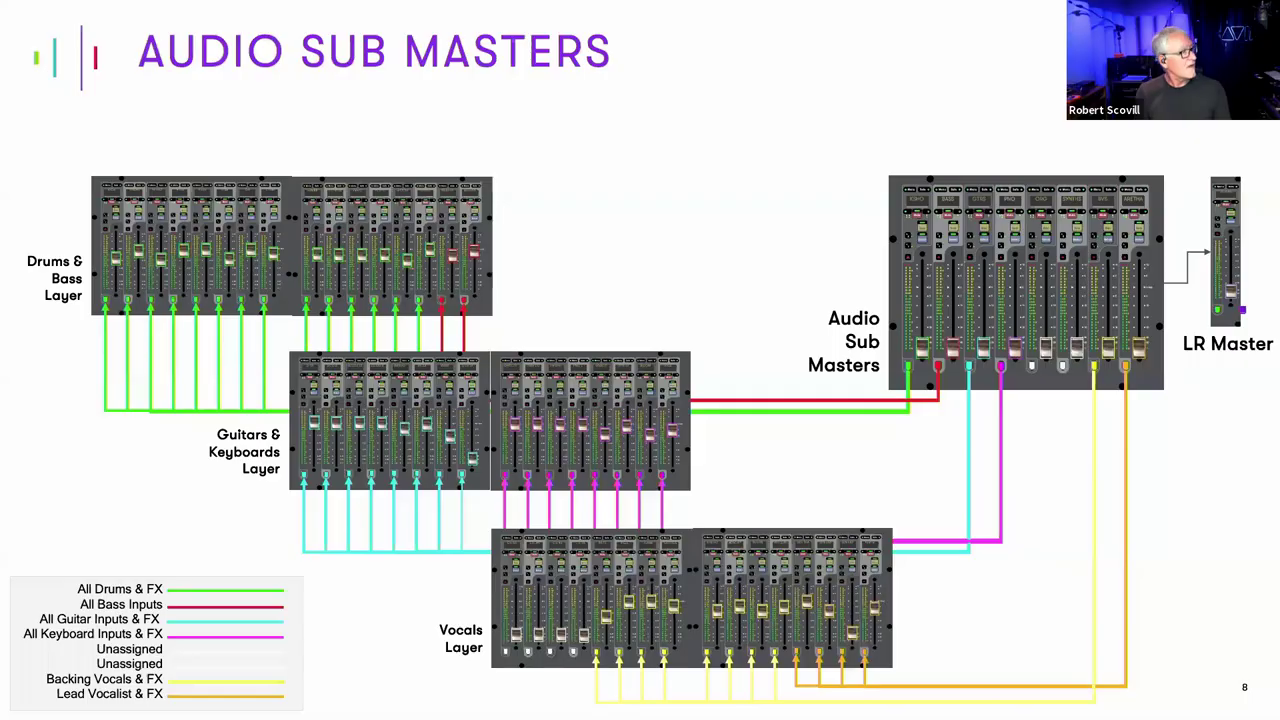
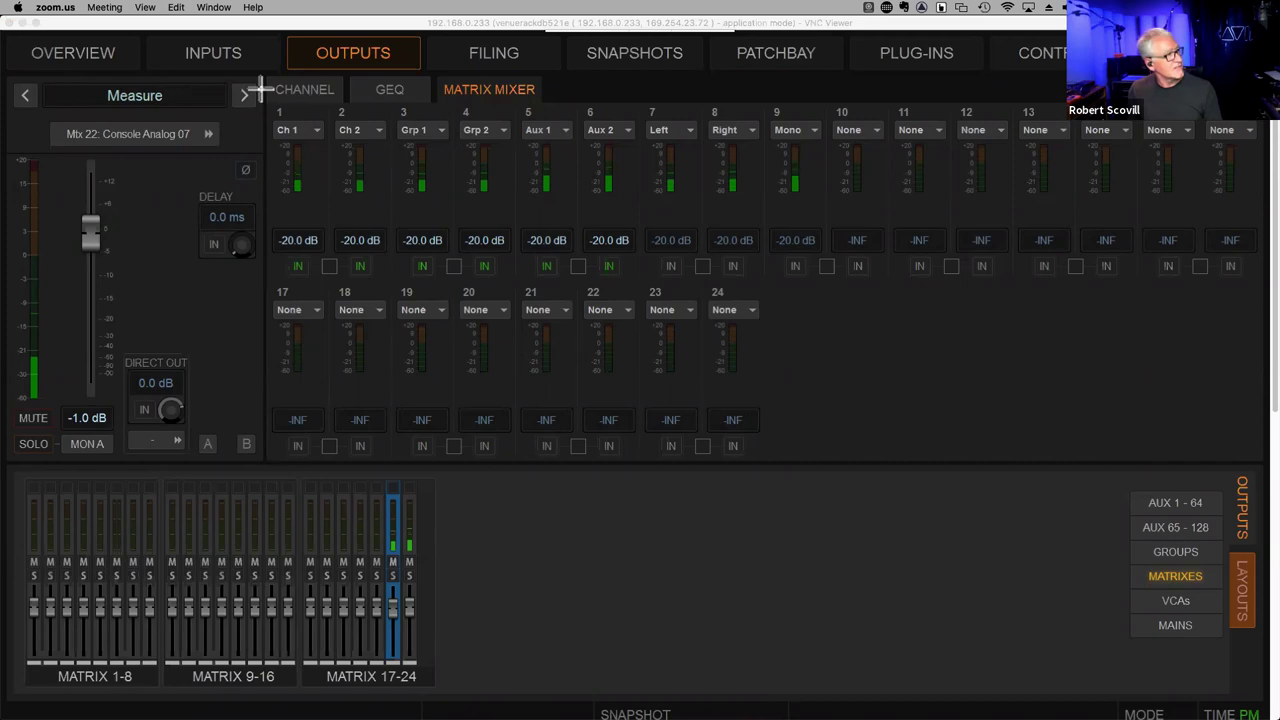
# Step: Outline matrix mixer inputs 1–2, 3–4, 5–6 and 7–9 with separate annotation rectangles
pyautogui.moveTo(260, 89); pyautogui.dragTo(390, 280)
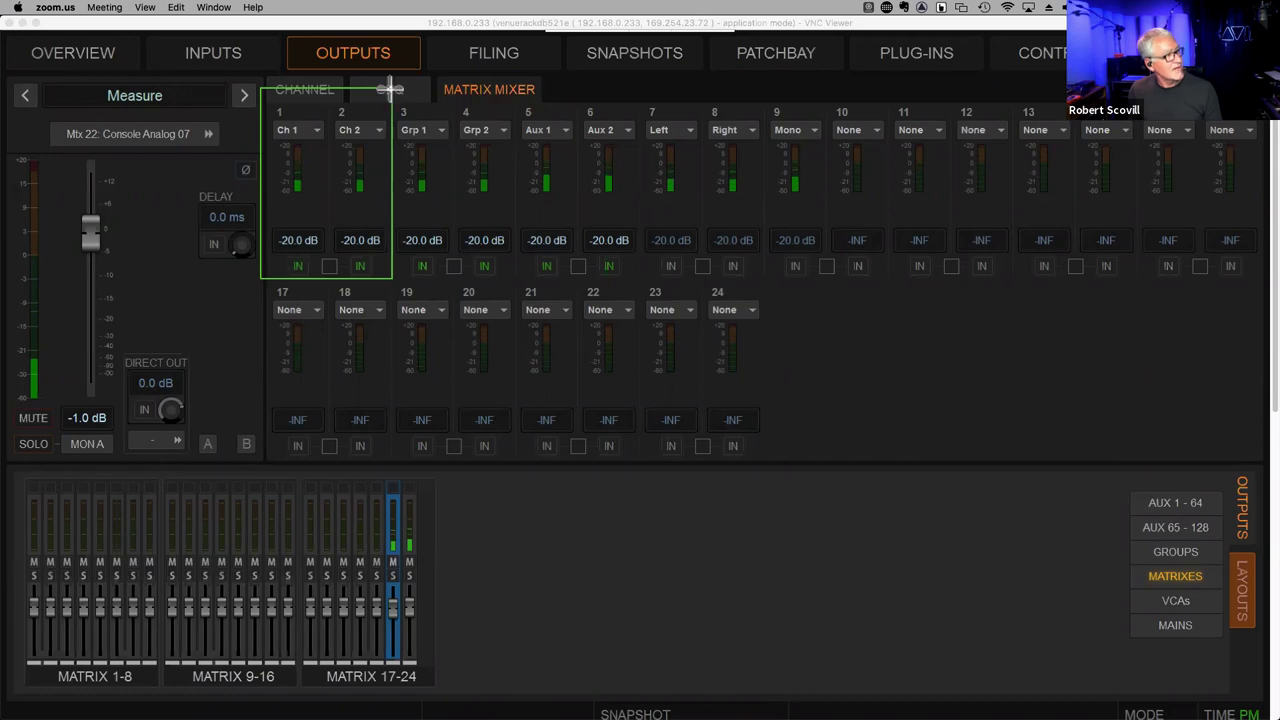
pyautogui.moveTo(390, 89); pyautogui.dragTo(519, 284)
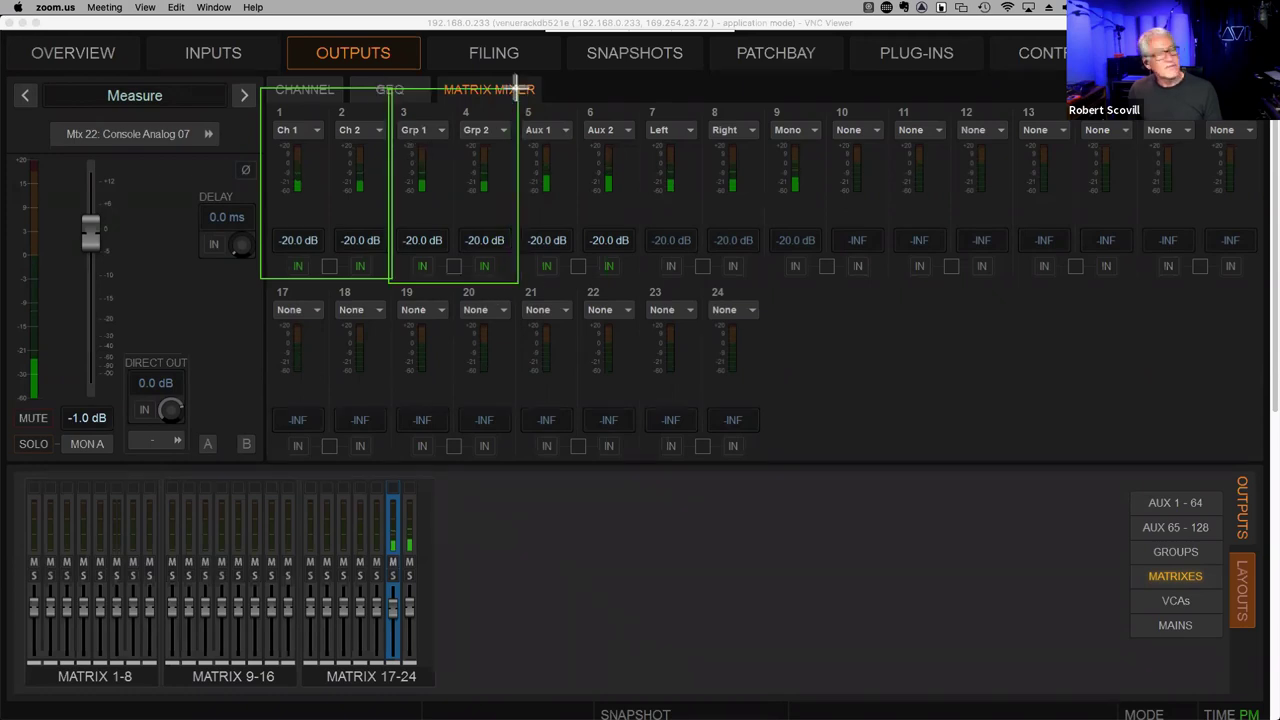
pyautogui.moveTo(516, 89); pyautogui.dragTo(643, 284)
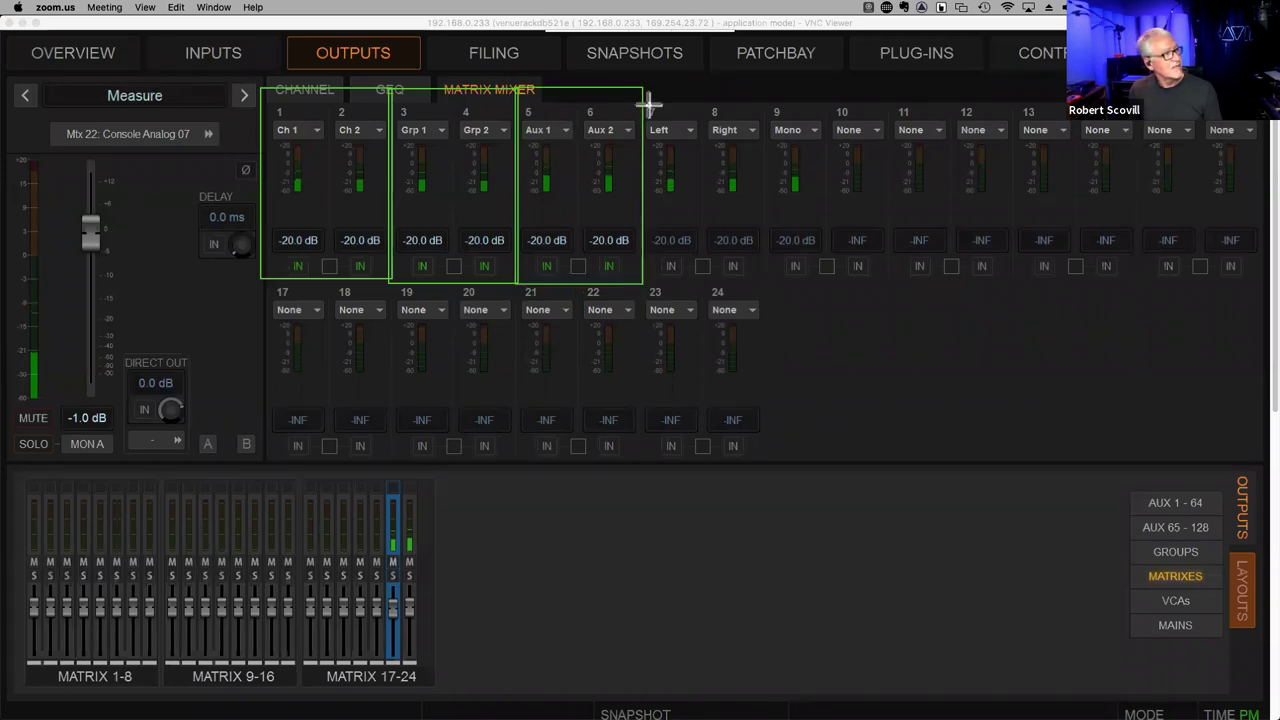
pyautogui.moveTo(640, 90); pyautogui.dragTo(826, 289)
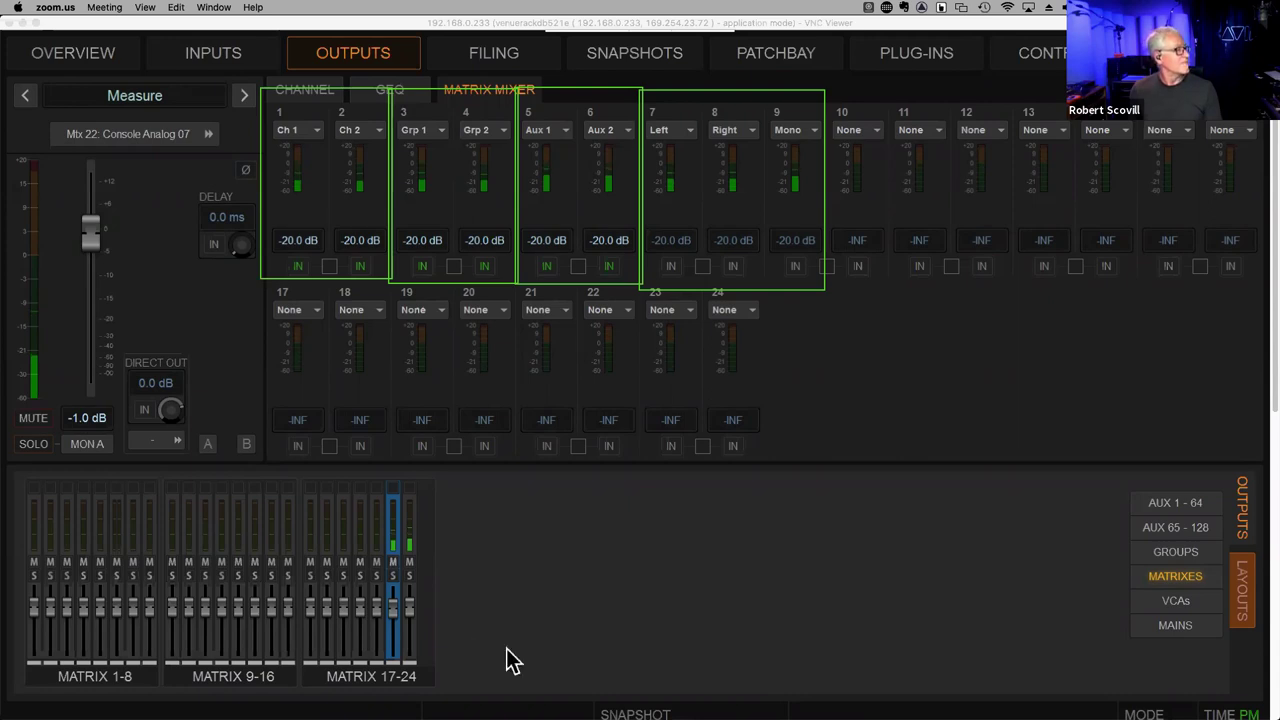
# Step: Clear the annotation drawings and outline the Ch 1, Grp 2 and Aux 2 inputs of the matrix mixer with rectangles
pyautogui.rightClick(765, 655)
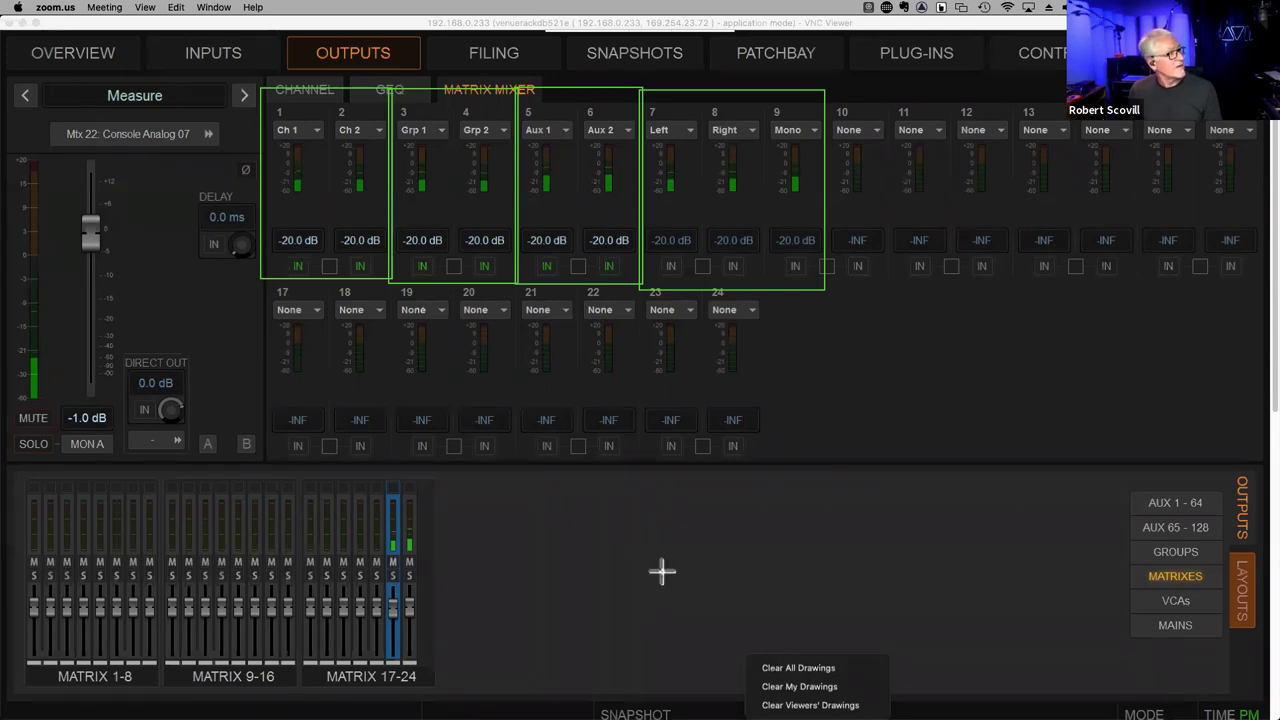
pyautogui.moveTo(271, 106)
pyautogui.mouseDown()
pyautogui.moveTo(375, 287)
pyautogui.moveTo(395, 292)
pyautogui.mouseUp()
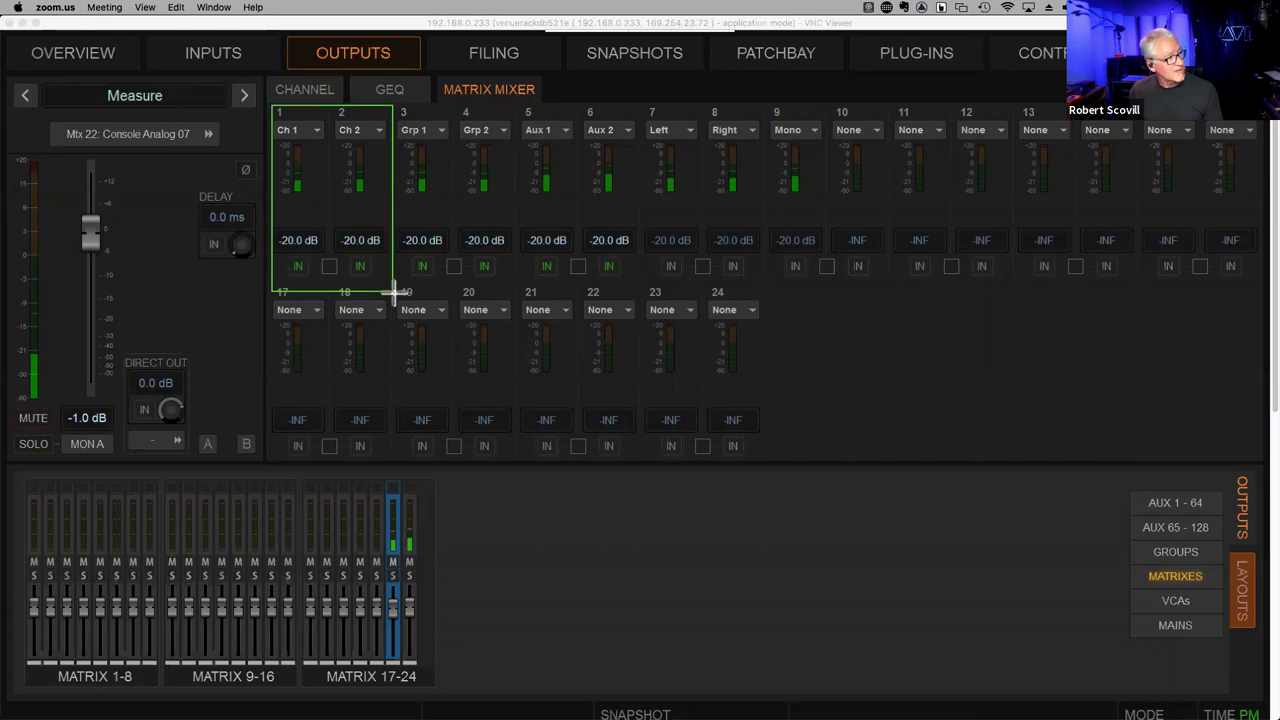
pyautogui.moveTo(396, 292); pyautogui.dragTo(388, 286)
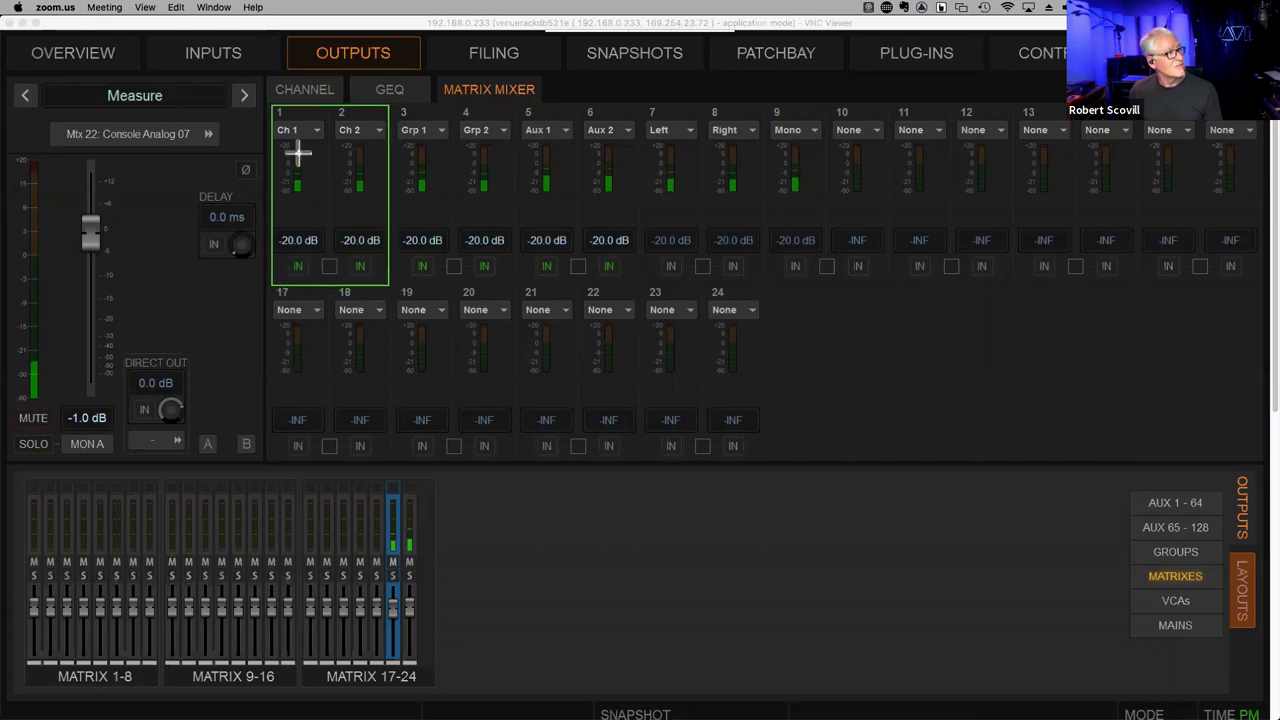
pyautogui.moveTo(298, 150)
pyautogui.mouseDown()
pyautogui.moveTo(309, 163)
pyautogui.moveTo(397, 110)
pyautogui.moveTo(457, 103)
pyautogui.moveTo(494, 286)
pyautogui.moveTo(518, 272)
pyautogui.mouseUp()
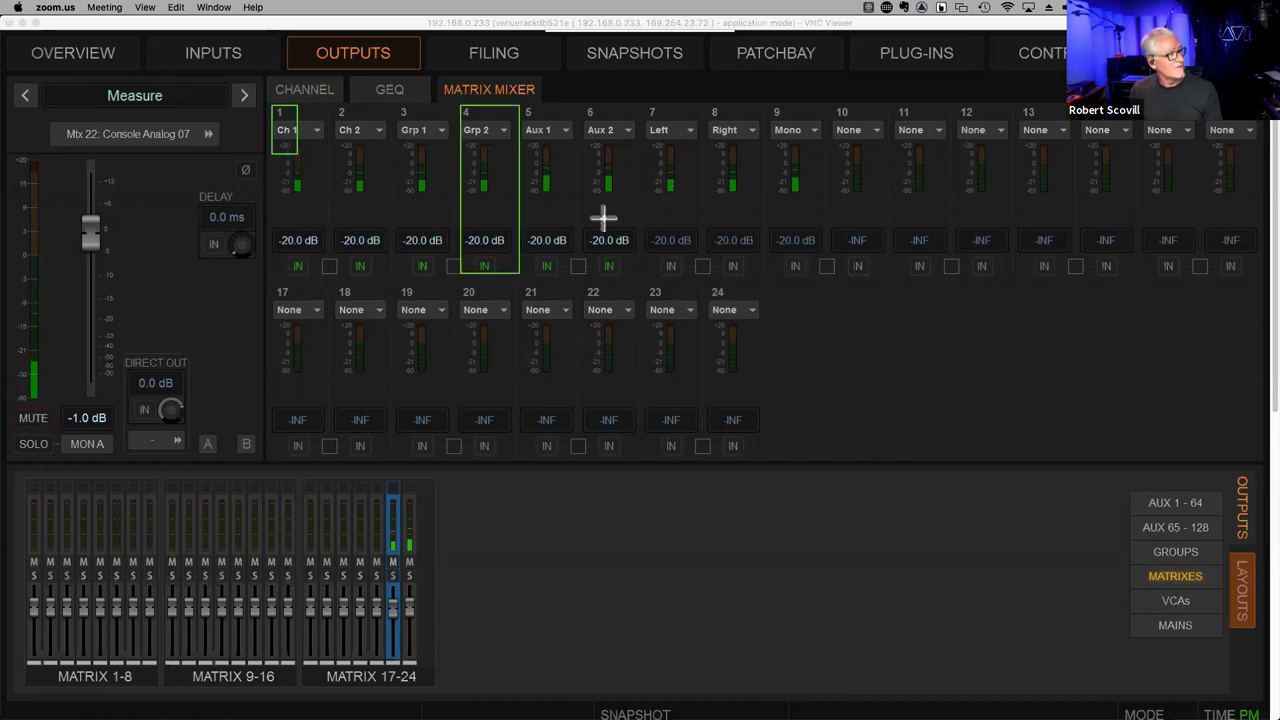
pyautogui.moveTo(655, 270); pyautogui.dragTo(640, 271)
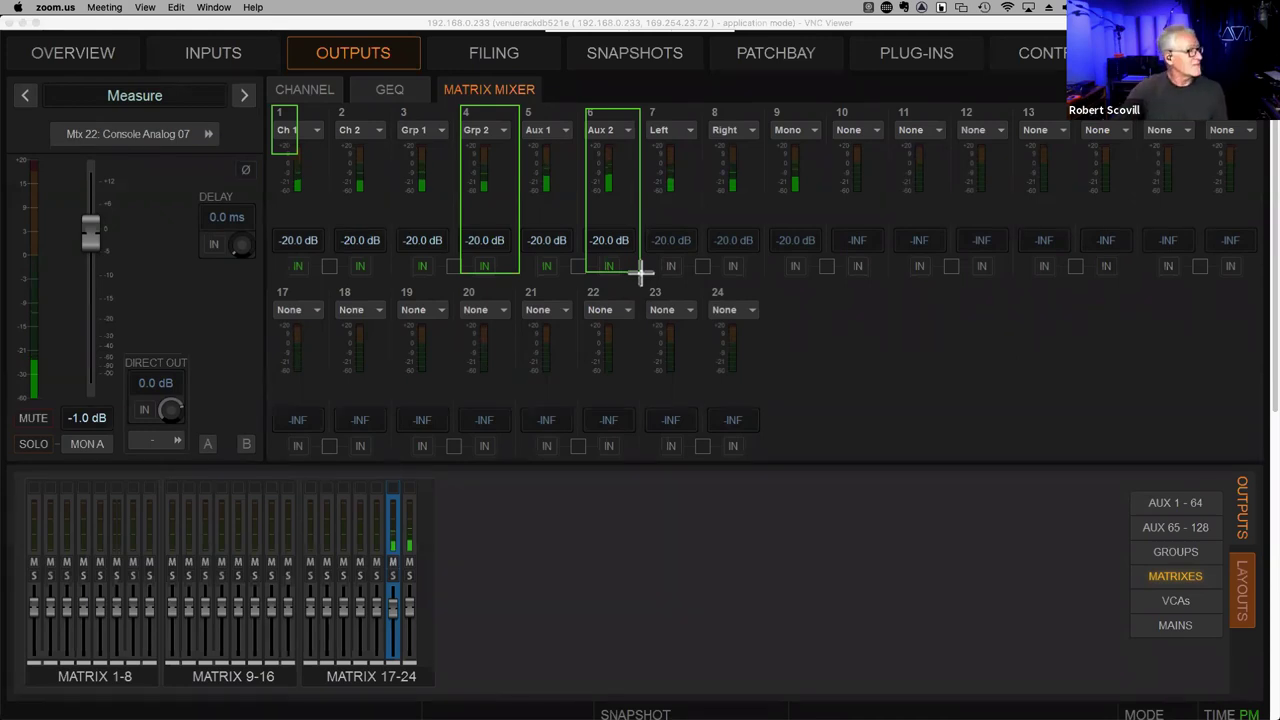
# Step: Switch to the Green - Mac Mini Screen Sharing window to show the Smaart transfer function measurement over the console view
pyautogui.press('super+Tab')
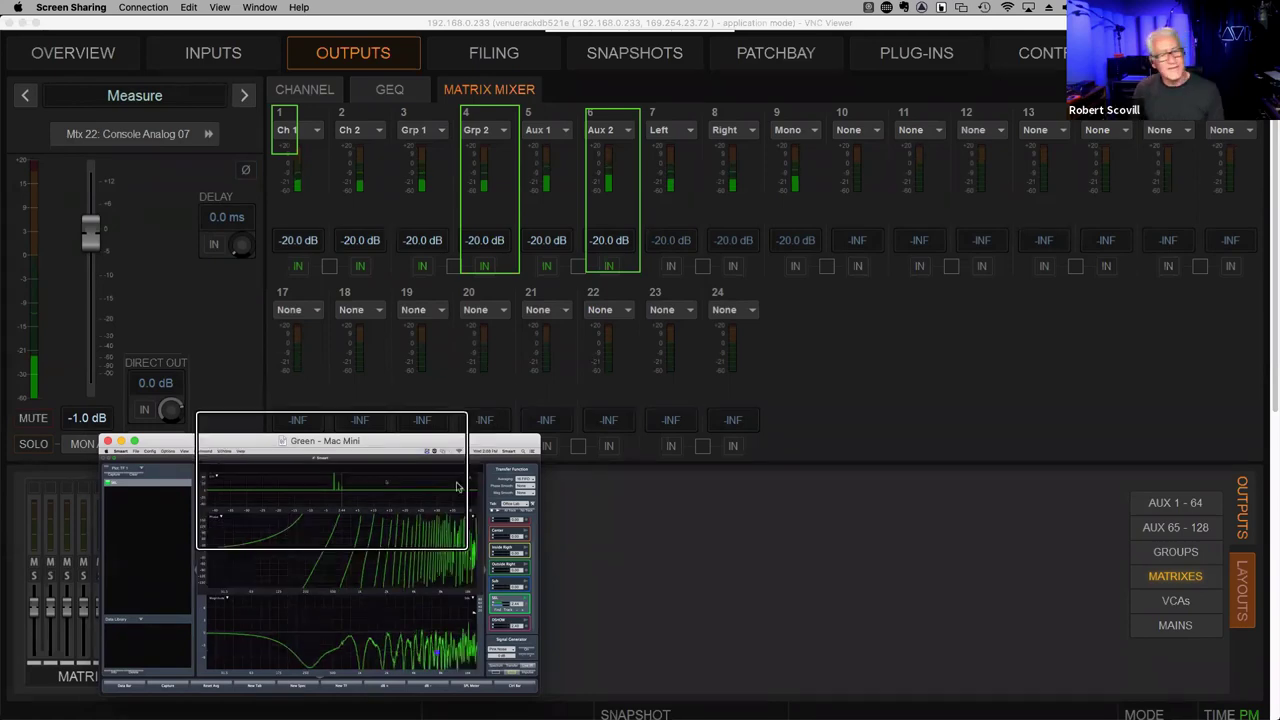
pyautogui.click(457, 487)
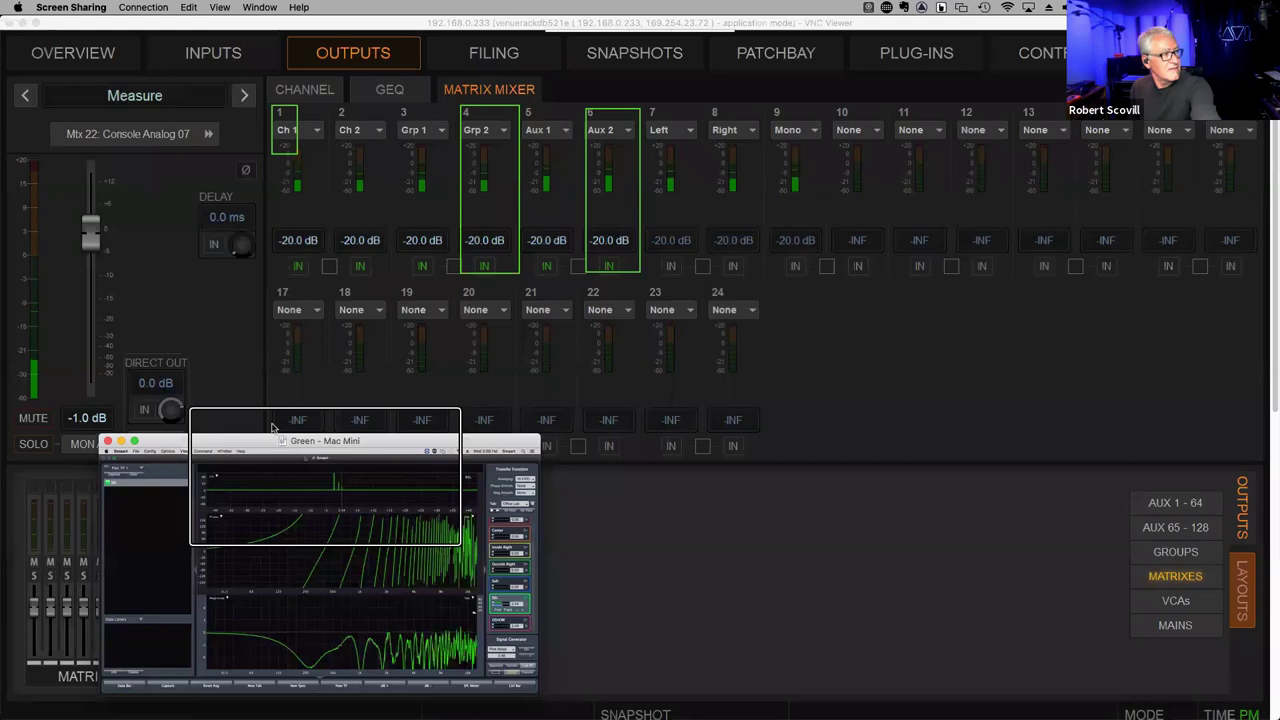
pyautogui.click(306, 463)
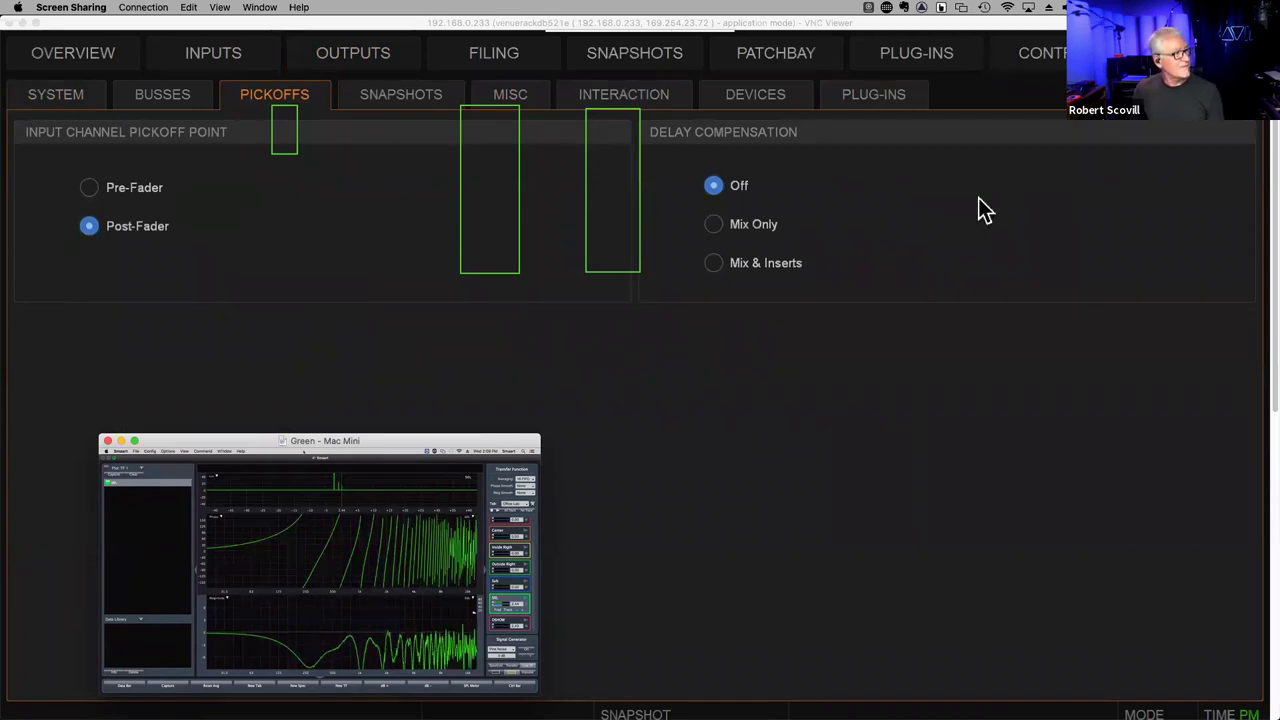
# Step: Clear all annotation drawings and enlarge the Green - Mac Mini window below the pickoff and delay compensation options
pyautogui.click(818, 596)
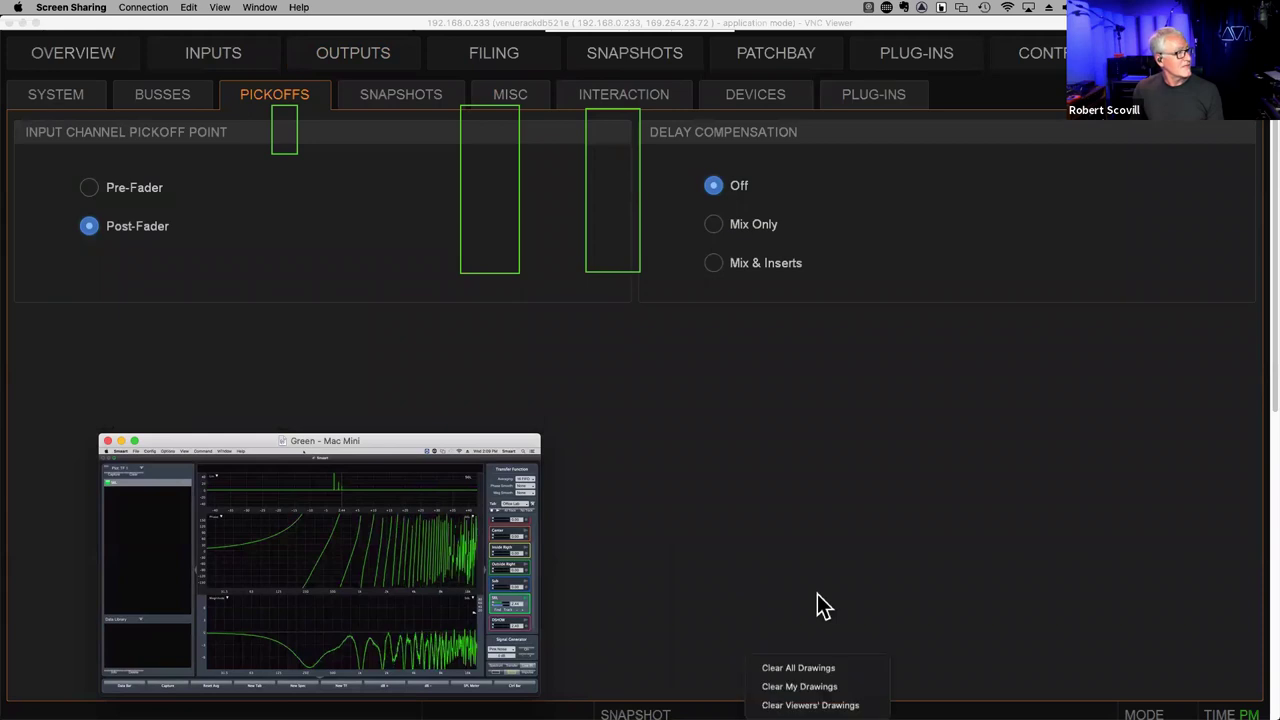
pyautogui.click(798, 668)
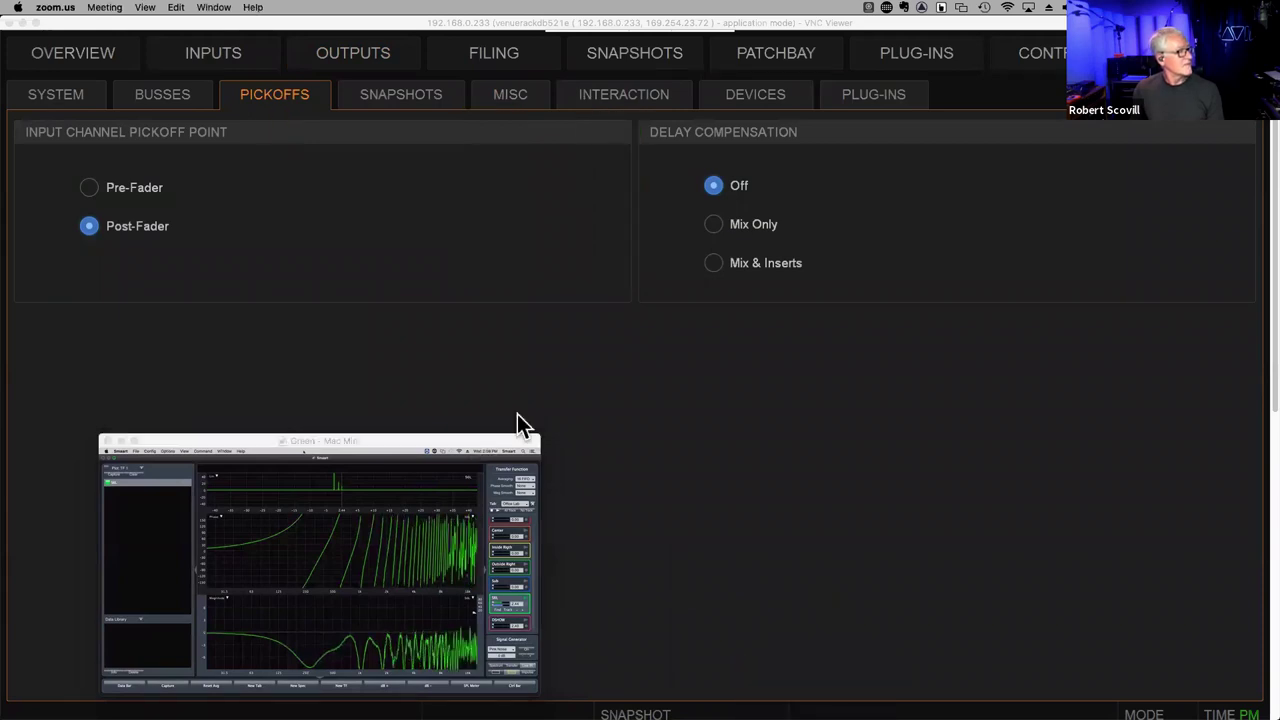
pyautogui.moveTo(535, 447); pyautogui.dragTo(690, 308)
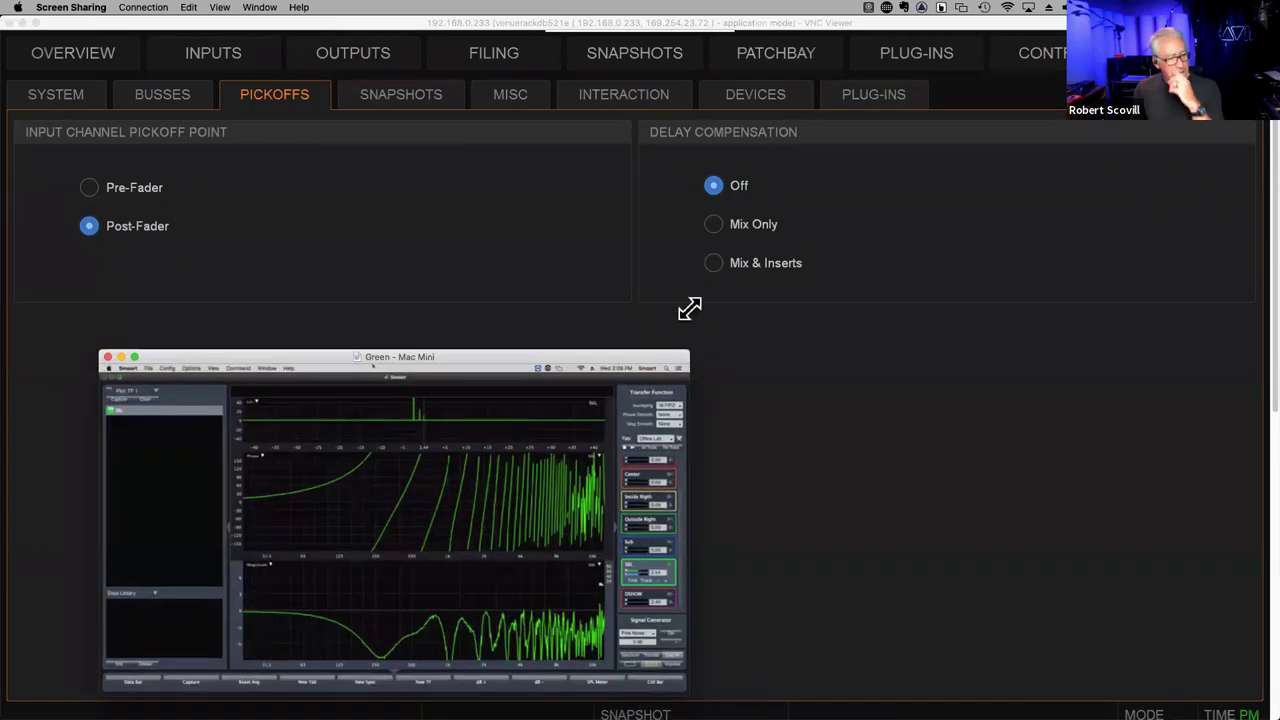